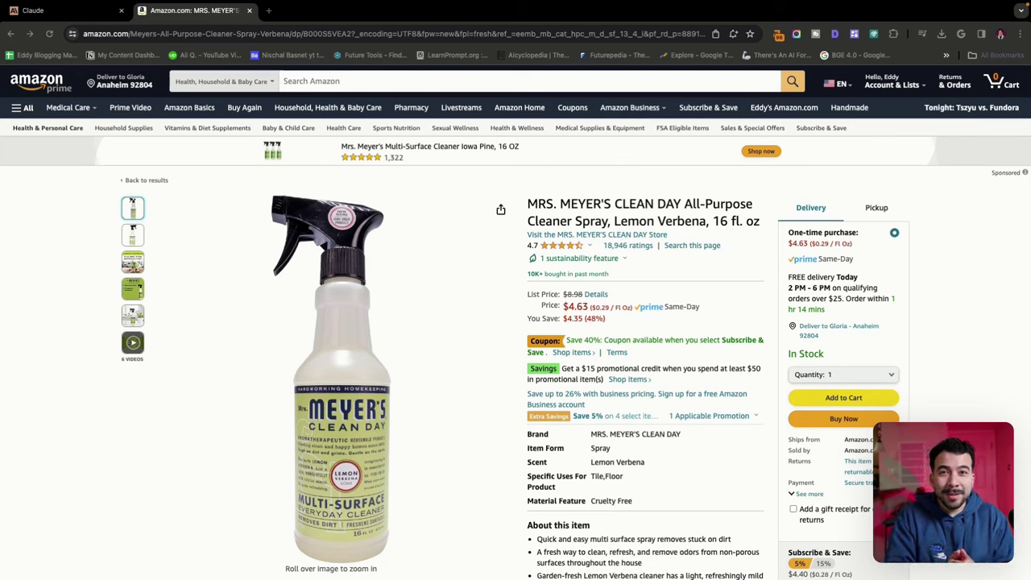
Capture the visible Amazon product page with Awesome Screenshot and save it as a PNG
click(796, 34)
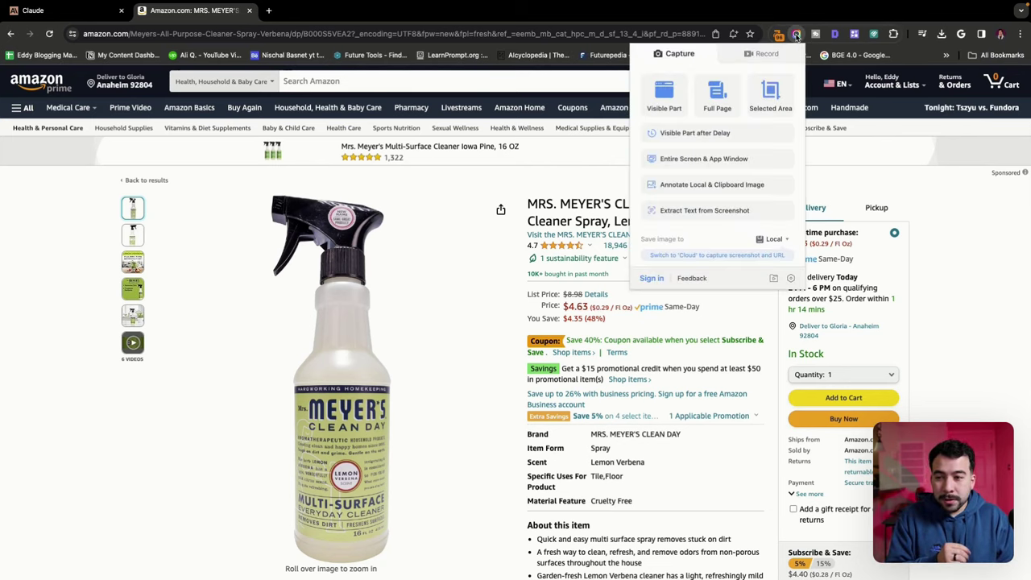
click(666, 103)
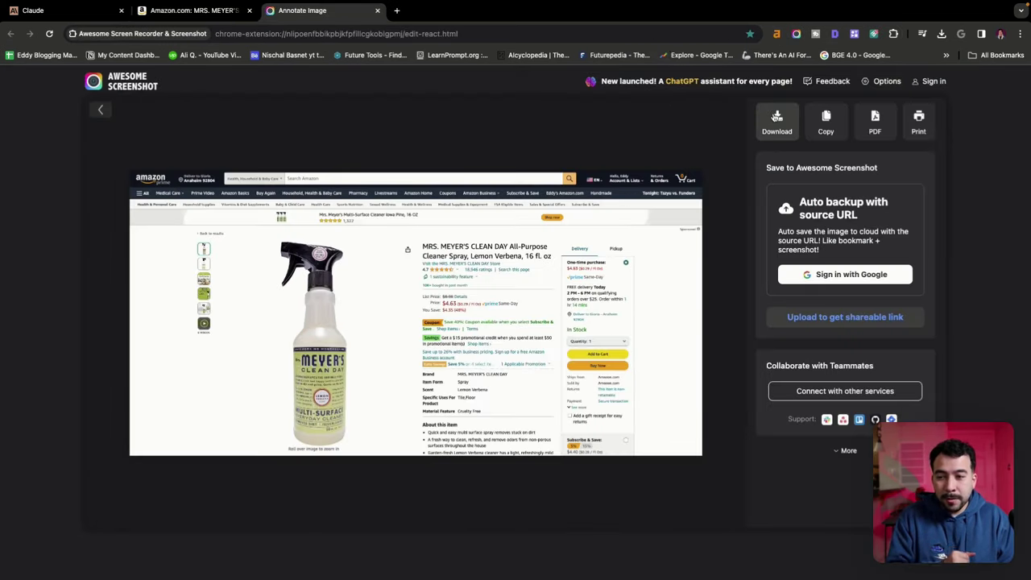
click(776, 117)
click(702, 395)
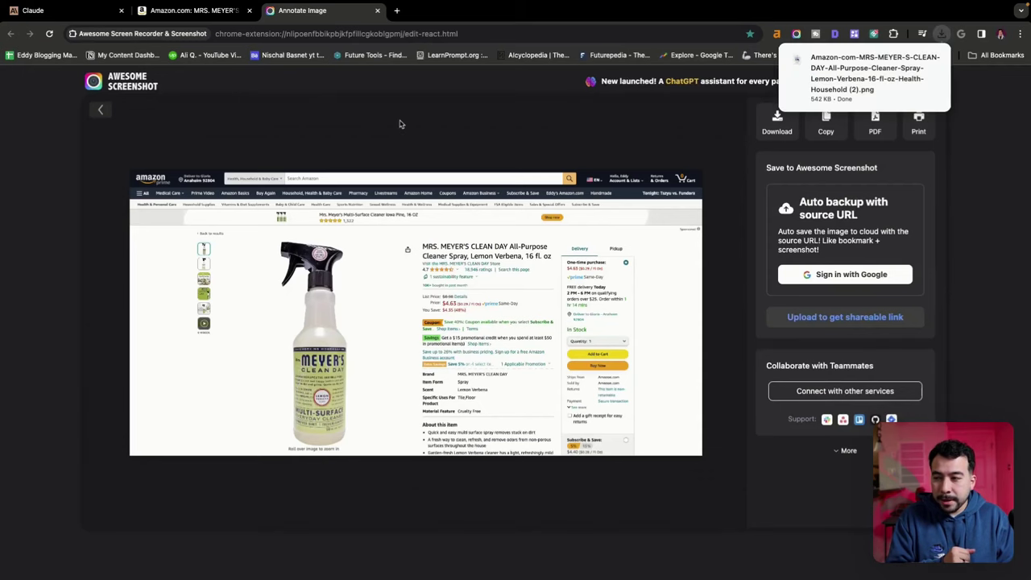
Attach the downloaded product screenshot to the new Claude chat and paste the description prompt
click(208, 13)
click(64, 11)
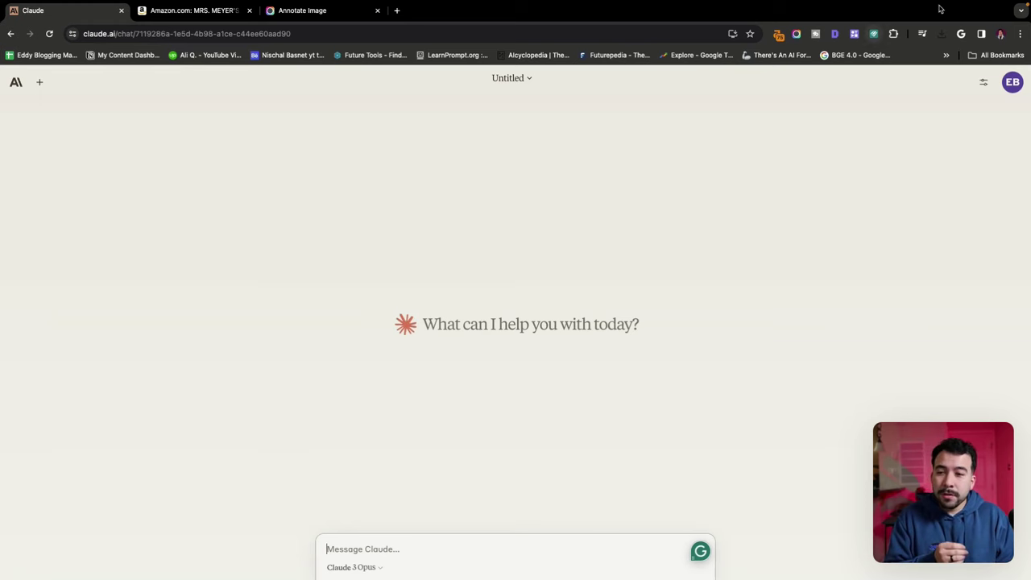
click(941, 34)
drag(842, 104, 649, 274)
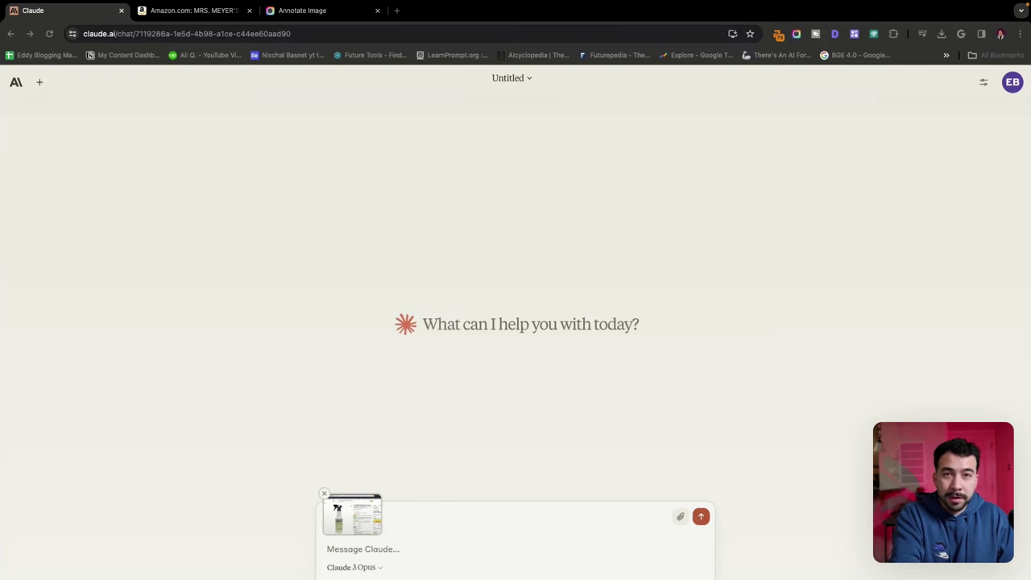
click(529, 546)
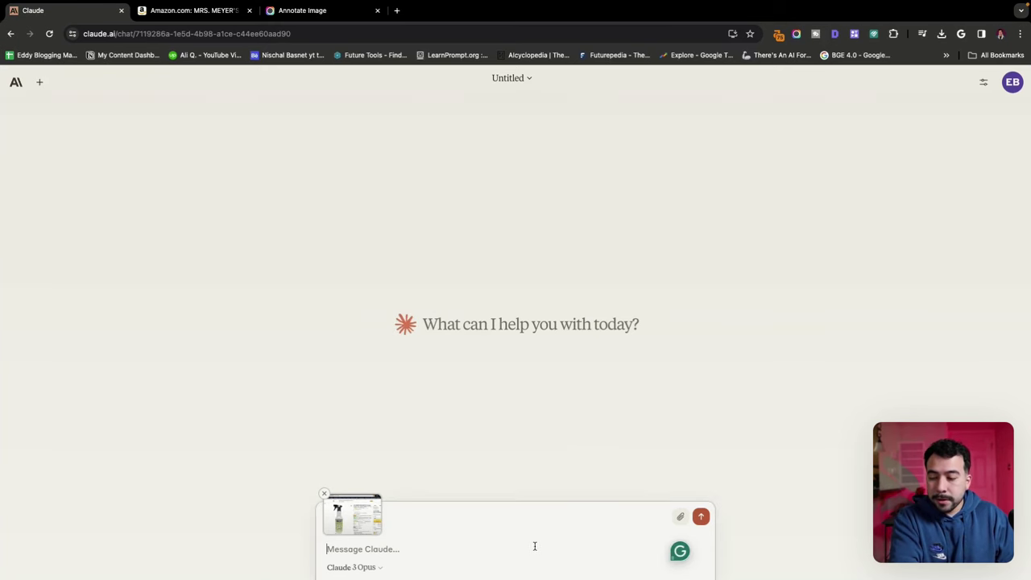
text(Use Product Image To Create Product Descriptions give me a detailed product description based on this [enter product title] make sure to include impacts and benefits instead of just features [make the benefits into short bullet points after the overview] Reading level: Easy [Feel free to add in pricing and other personal details])
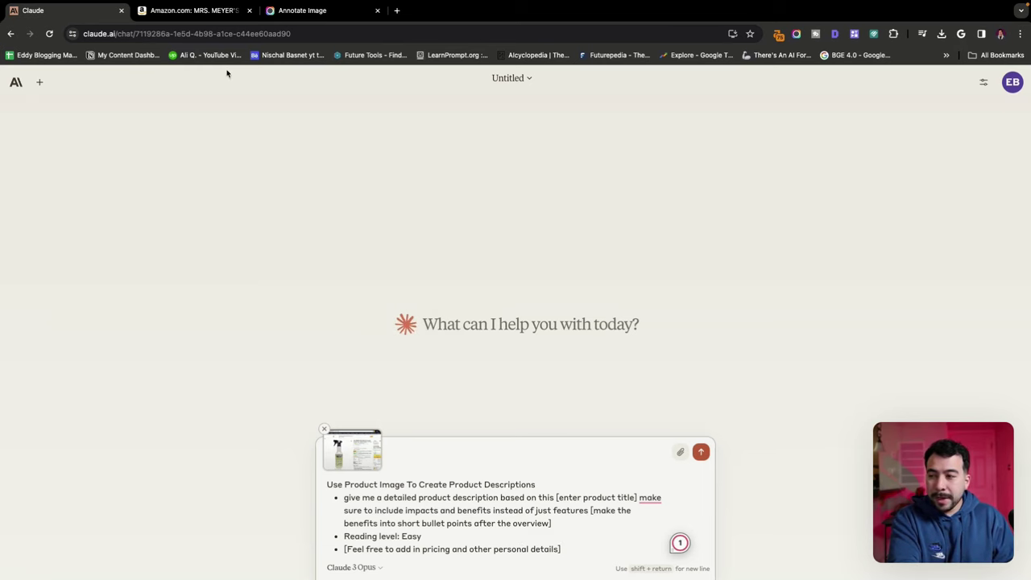
Fill in the Amazon product title and change the last bullet to 'This product helped me remove some stains near my couch'
click(206, 18)
key(super+1)
drag(558, 497, 636, 498)
text(MRS. MEYER'S CLEAN DAY All-Purpose Cleaner Spray, Lemon Verbena, 16 fl. oz)
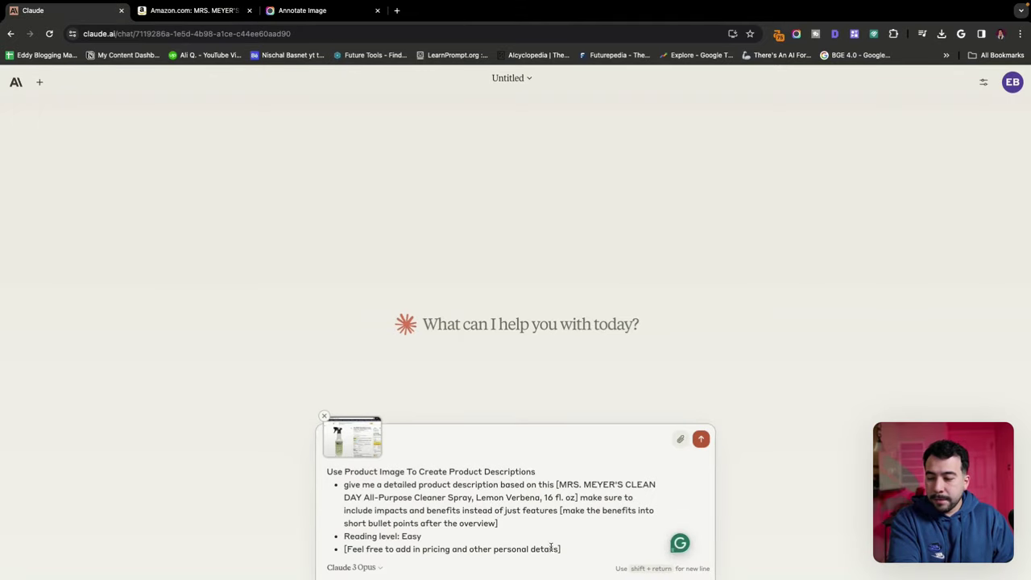
drag(560, 548, 348, 549)
text(This product he)
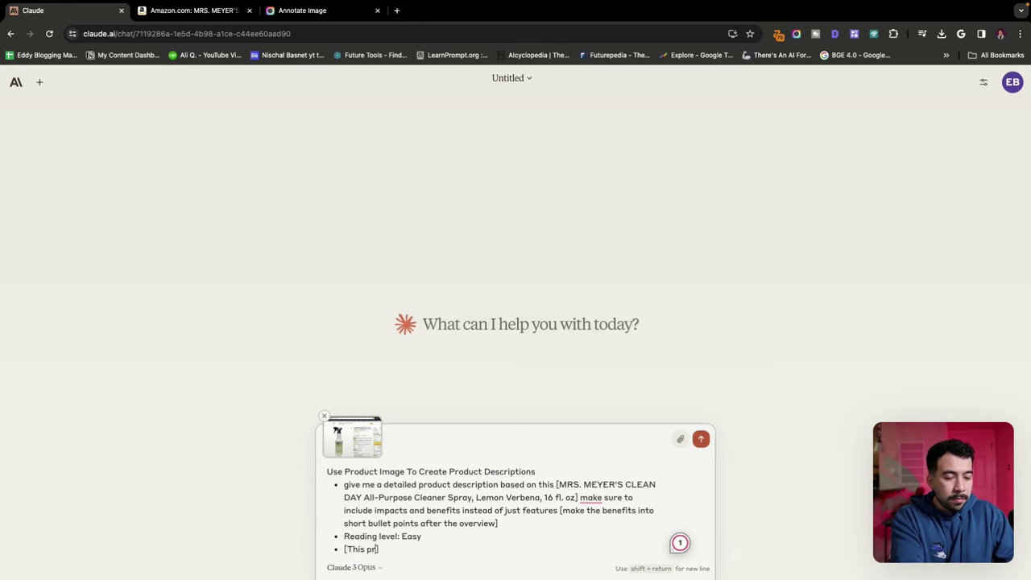
text(lped me remove so)
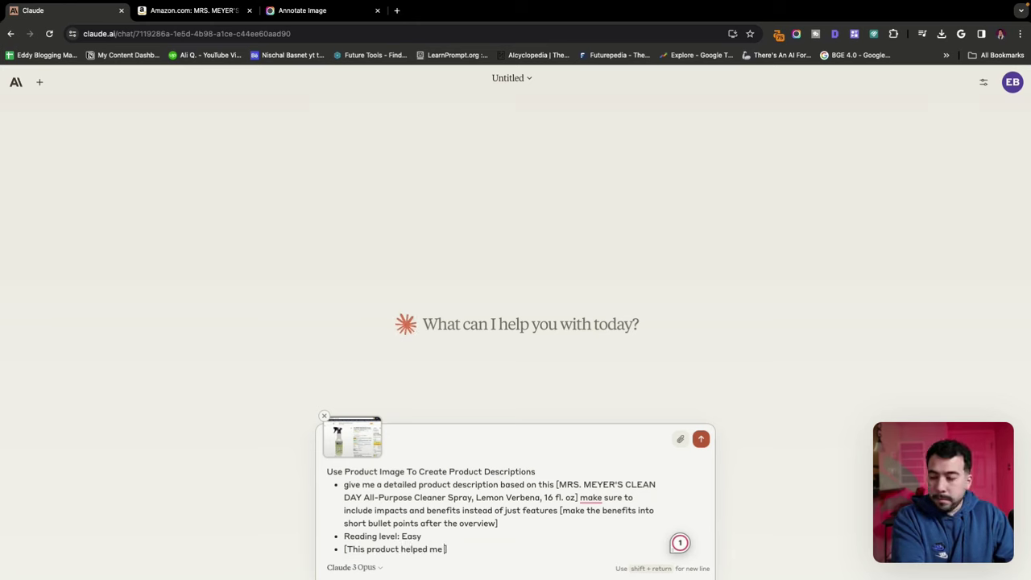
text(me stains near )
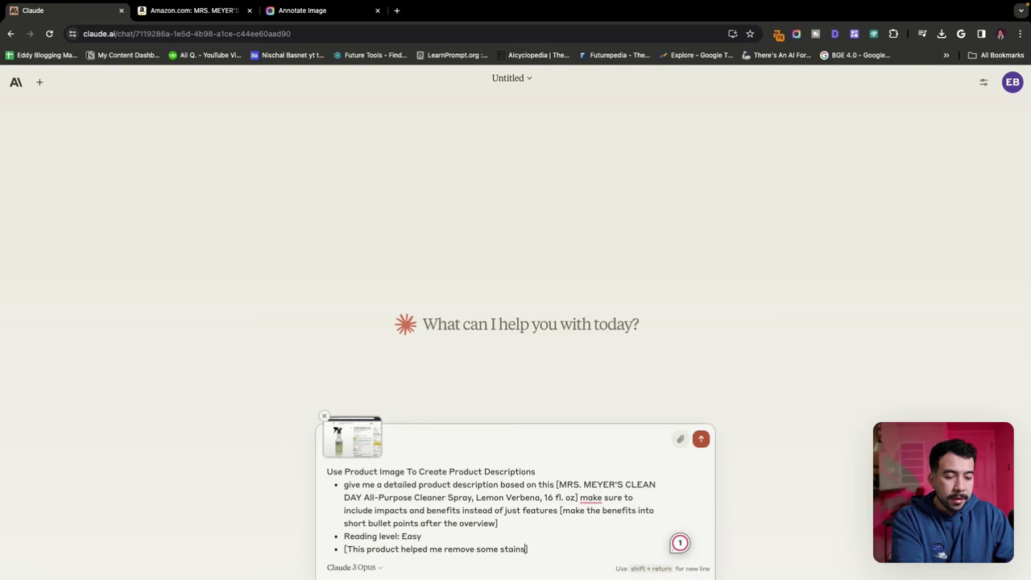
text(my couch)
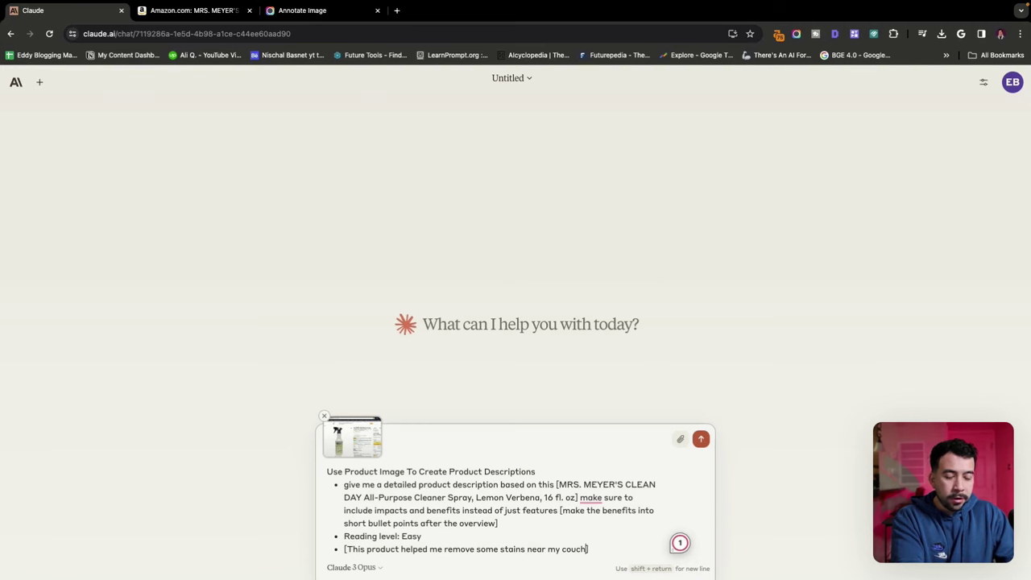
Send the product description prompt for the Mrs. Meyer's cleaner spray
key(Return)
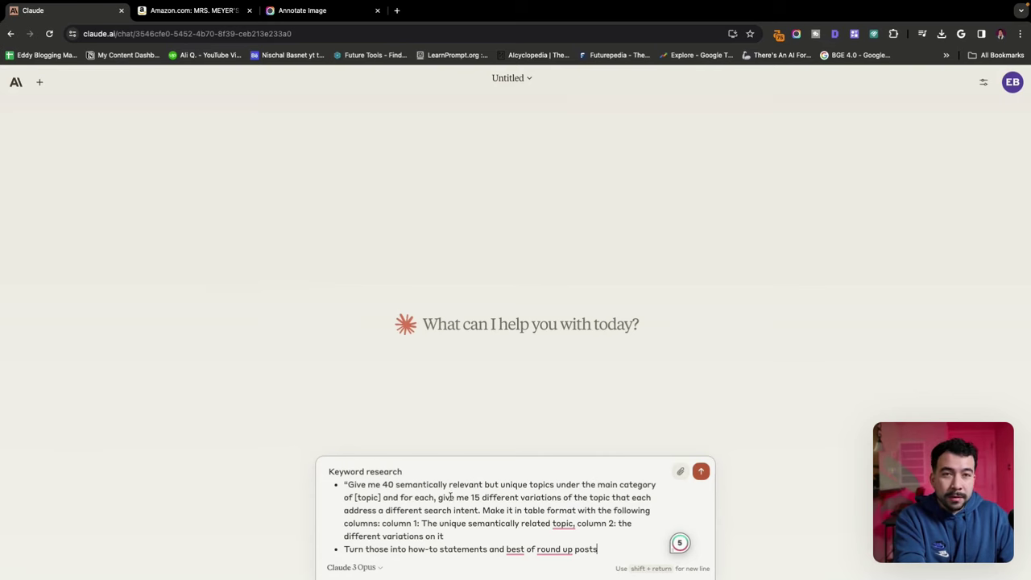
Replace the [topic] placeholder with 'credit repair' and send the keyword-research prompt
double_click(367, 497)
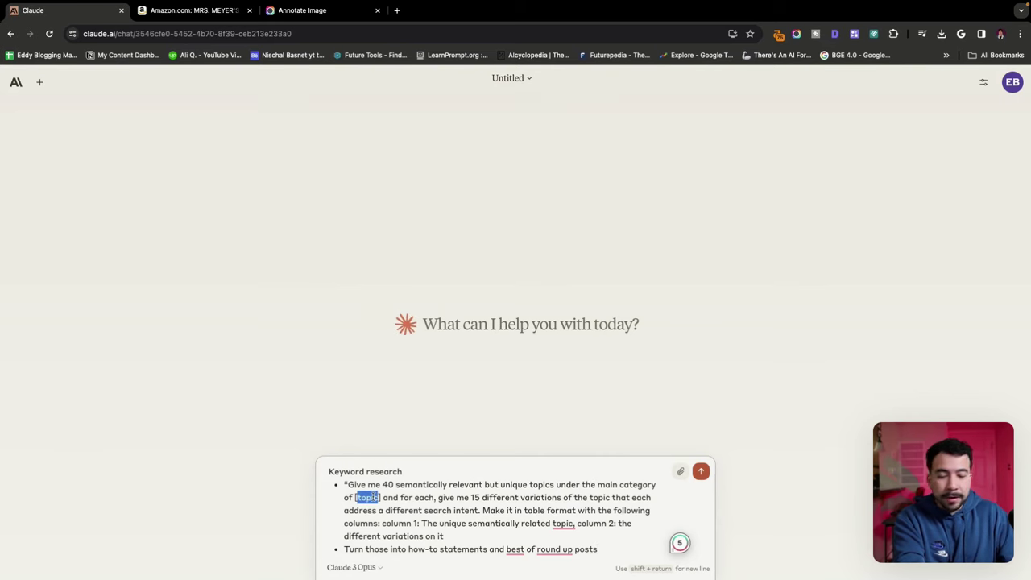
text(credit repair)
key(Return)
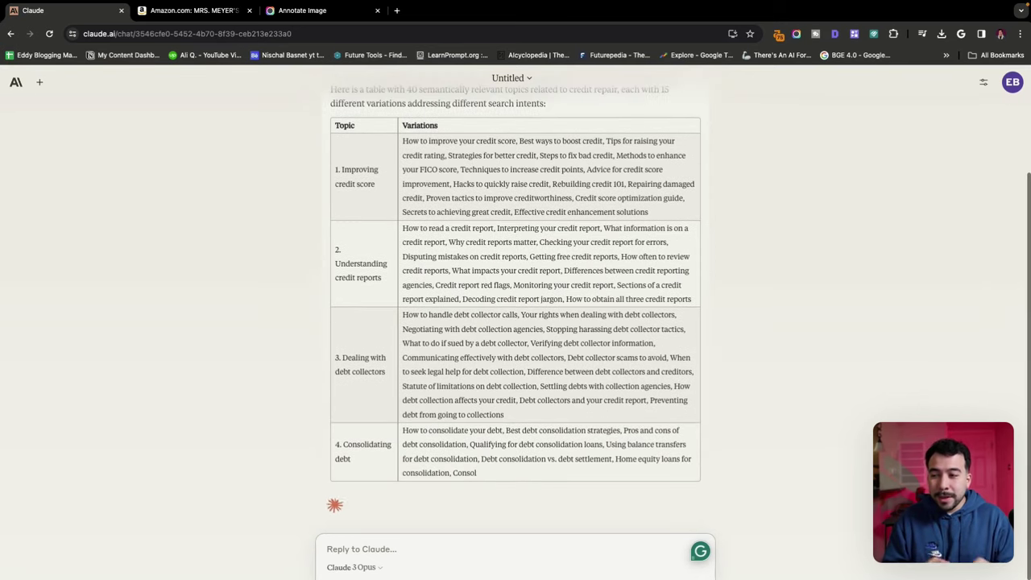
Scroll through the credit repair table down to the How-To and Best Of post ideas
scroll(436, 415, up, 5)
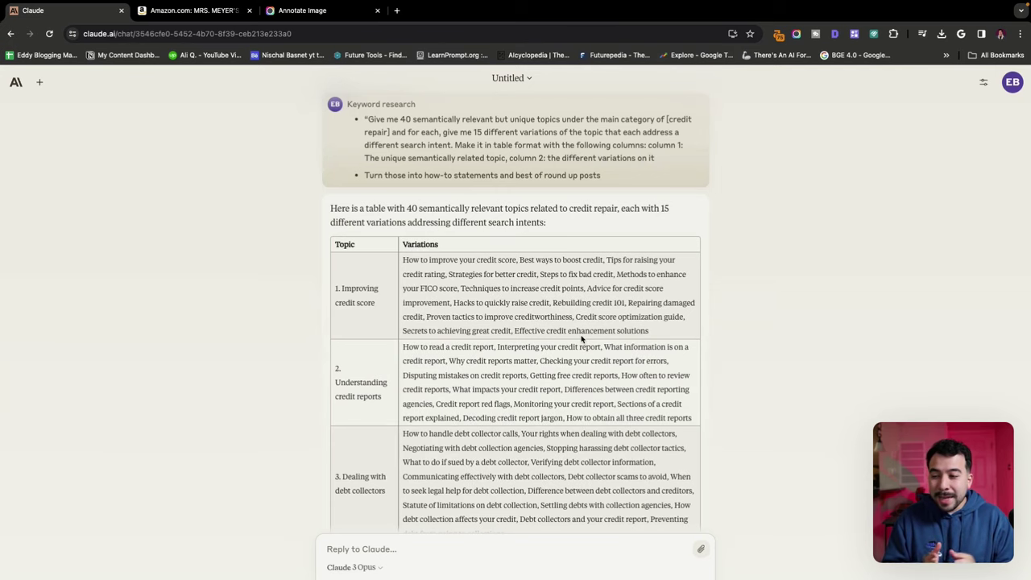
scroll(368, 414, down, 2)
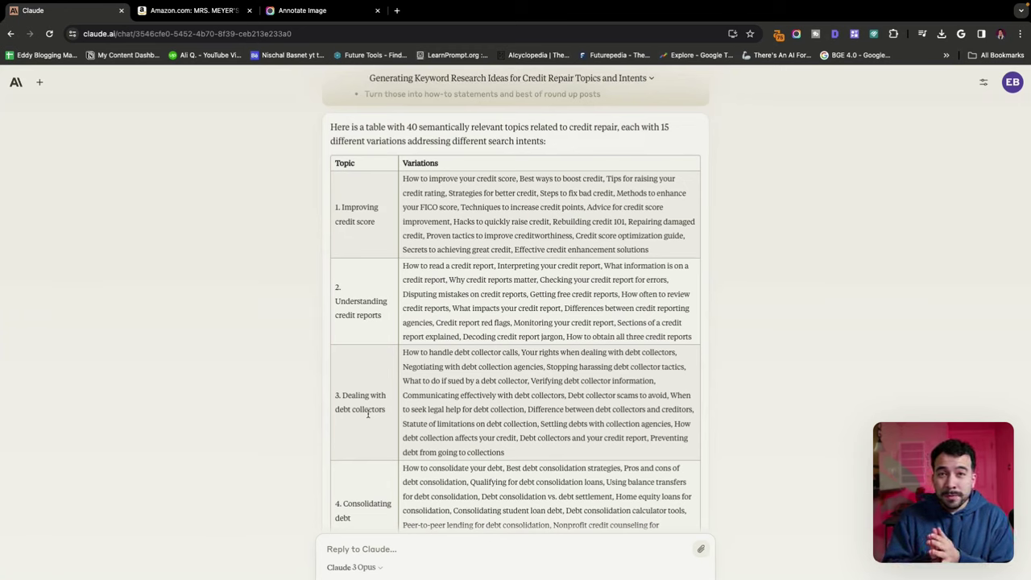
scroll(567, 277, down, 15)
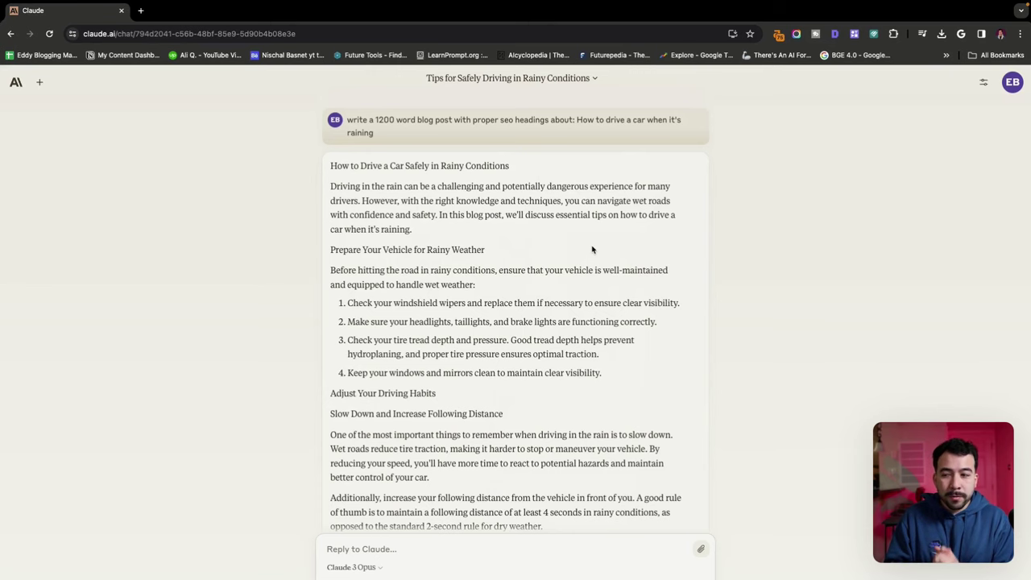
Scroll to the end of the generated rainy-driving blog post
scroll(534, 261, down, 2)
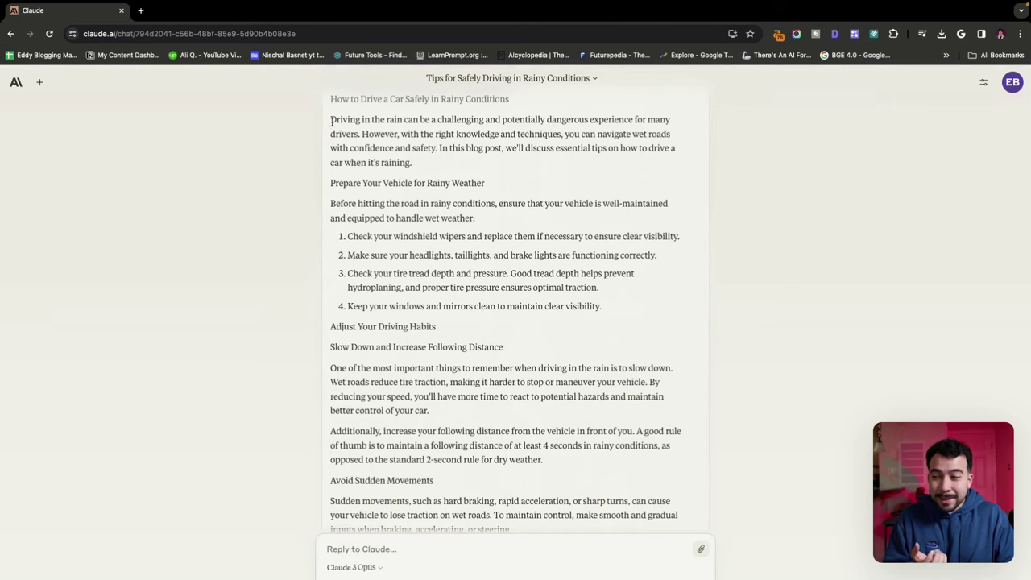
scroll(536, 228, down, 5)
scroll(541, 231, down, 4)
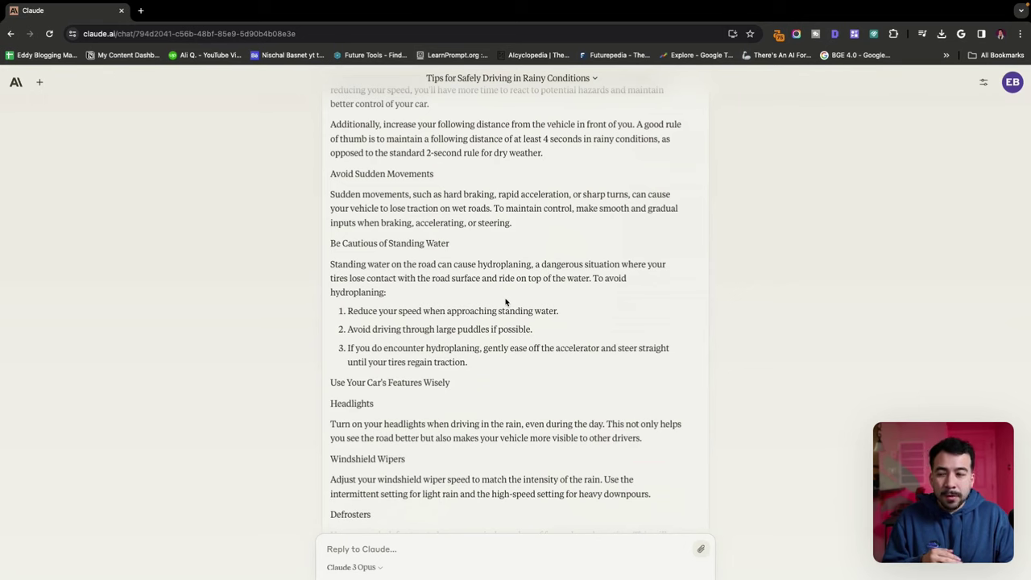
scroll(717, 325, down, 7)
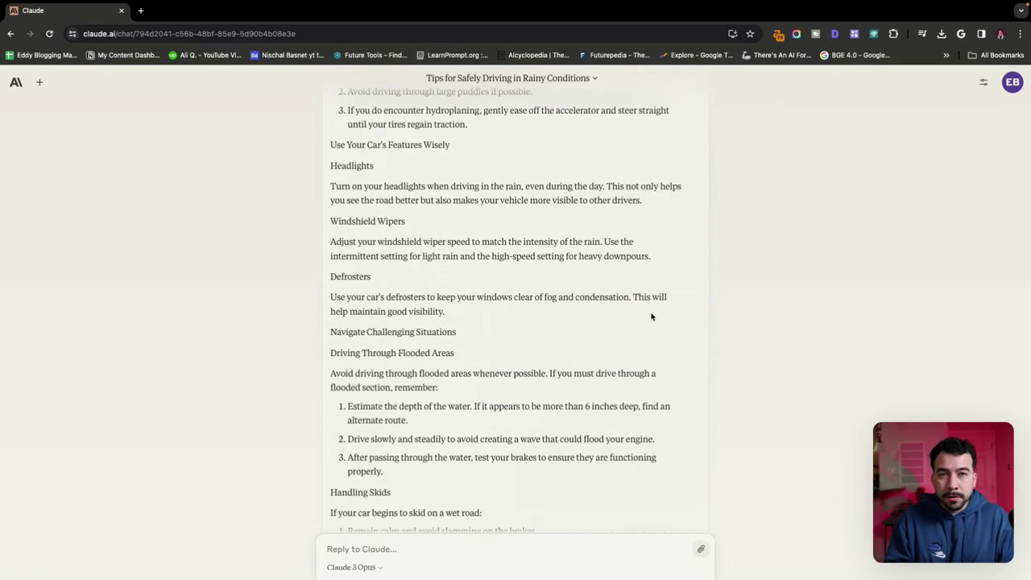
scroll(651, 315, down, 12)
Paste the humanize prompt with its banned-word list and change 'your' to 'my'
click(492, 554)
text(Humanize your content Help me humanize my seo content while still keeping the message the same for each section: I'll be giving you a list of banned words. Read them and understand you can never use those again. Remove AI repeated words. Make it easy as much as possible. Keep sentences short. List of Banned Words Prompt: ### style ### Avoid fancy jargon. Write normally. You are forbidden to use complex English words. But you will be penalized & fined $1000 if you use the words from the ### ban list ###. If you use one word from the list, I will stop the generation right away. ### ban list ### Hurdles Bustling Harnessing Unveiling the power Realm Depicted Demistify Insurmountable New Era Poised Unravel Entanglement Unprecedented Eerie connection unliving Beacon Unleash Delve Enrich Multifaced Elevate Discover Supercharge Unlock Unleash Tailored Elegant Delve Dive Ever-evolving pride Realm Meticulously Grappling Weighing Picture Architect Adventure Journey Embark Navigate Navigation dazzle additionally ### ban list ### ### style ###  - keep paragraphs short and sentences shorter)
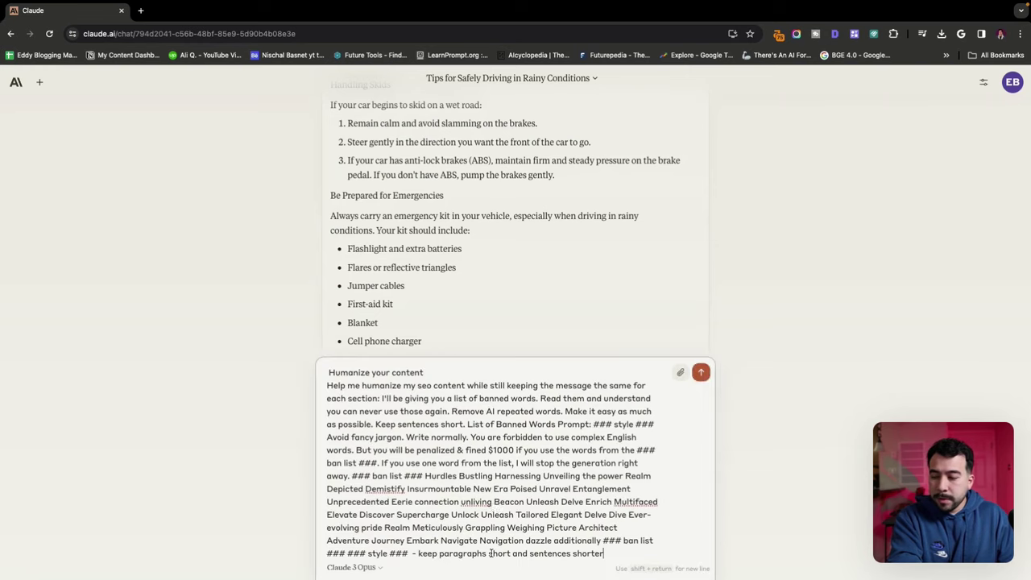
scroll(505, 320, down, 3)
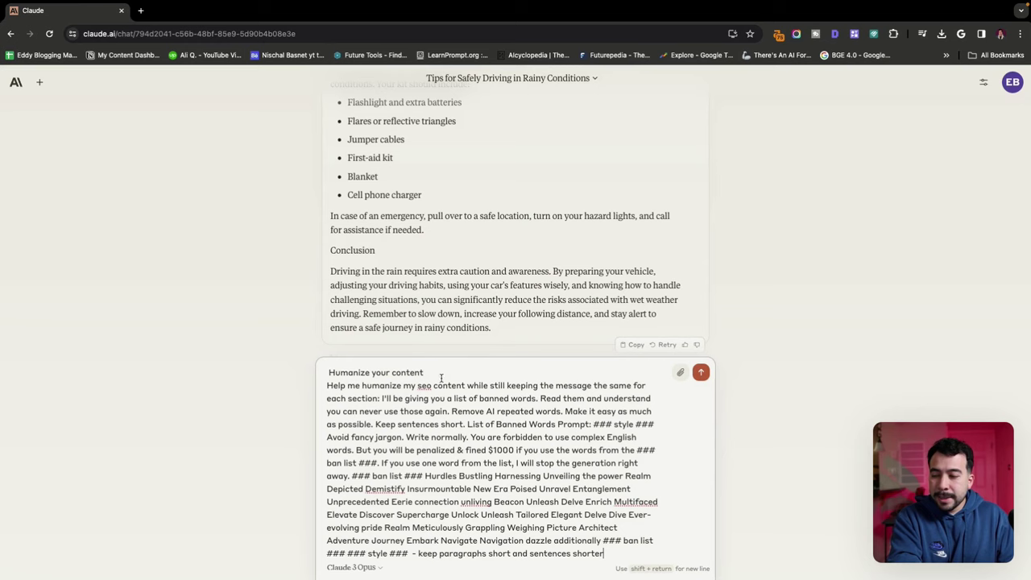
double_click(384, 373)
text(my)
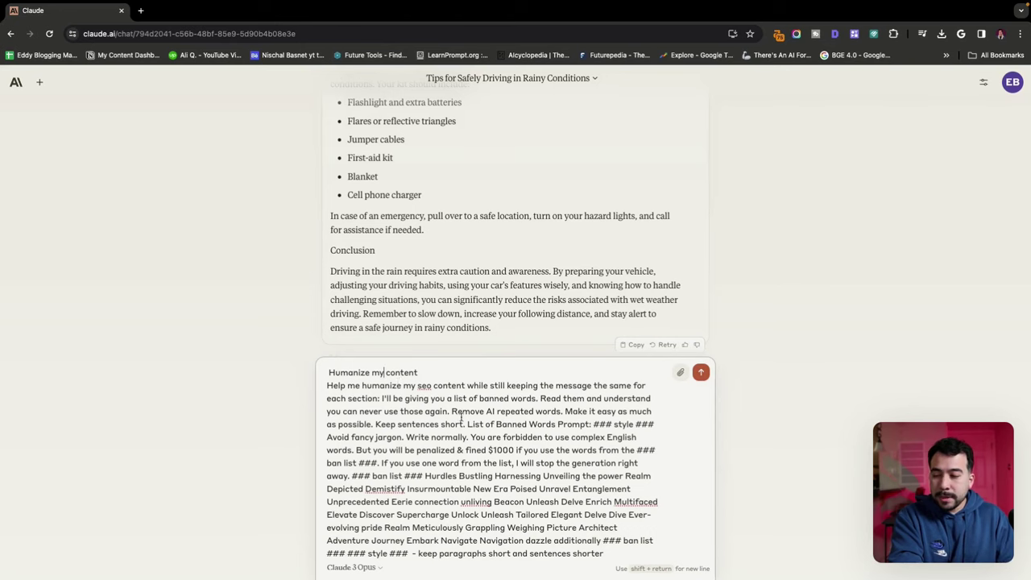
drag(446, 413, 576, 463)
click(576, 462)
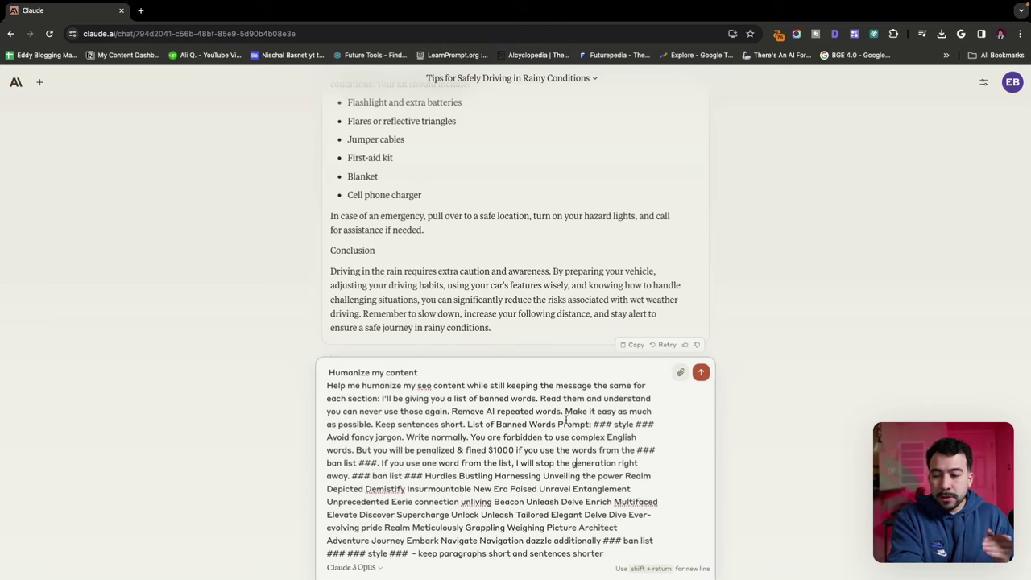
Add the line 'keywords to include: dtick shift, raining hard' and send the request
scroll(513, 474, down, 1)
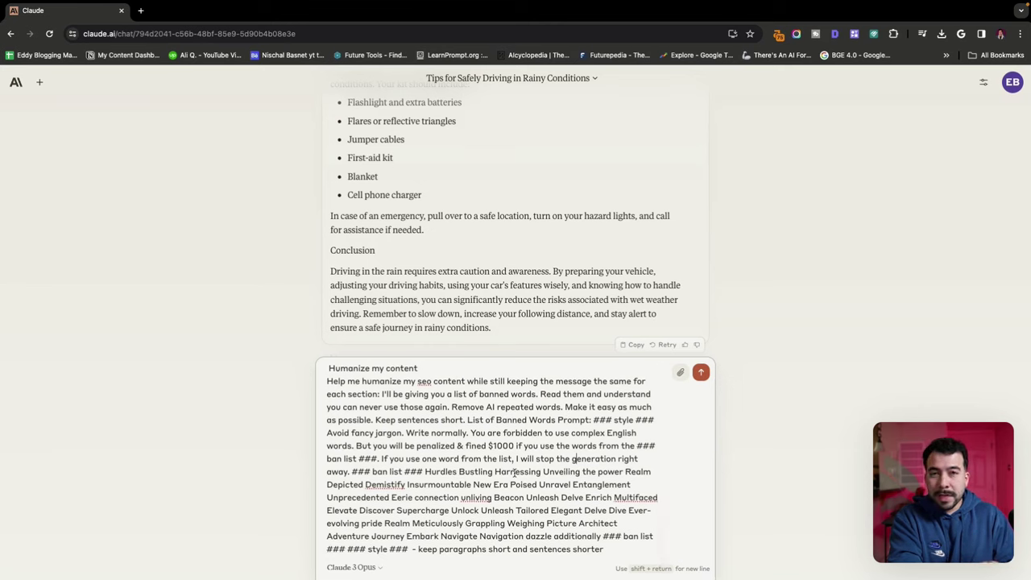
click(623, 548)
key(shift+Return)
key(shift+Return)
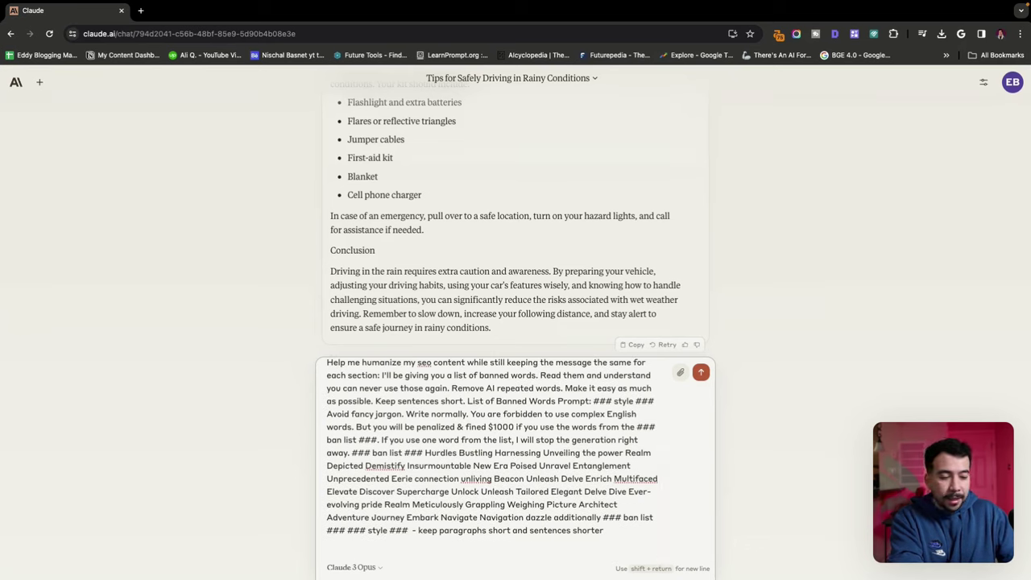
text(keywords to include: dtick shift, raining hard)
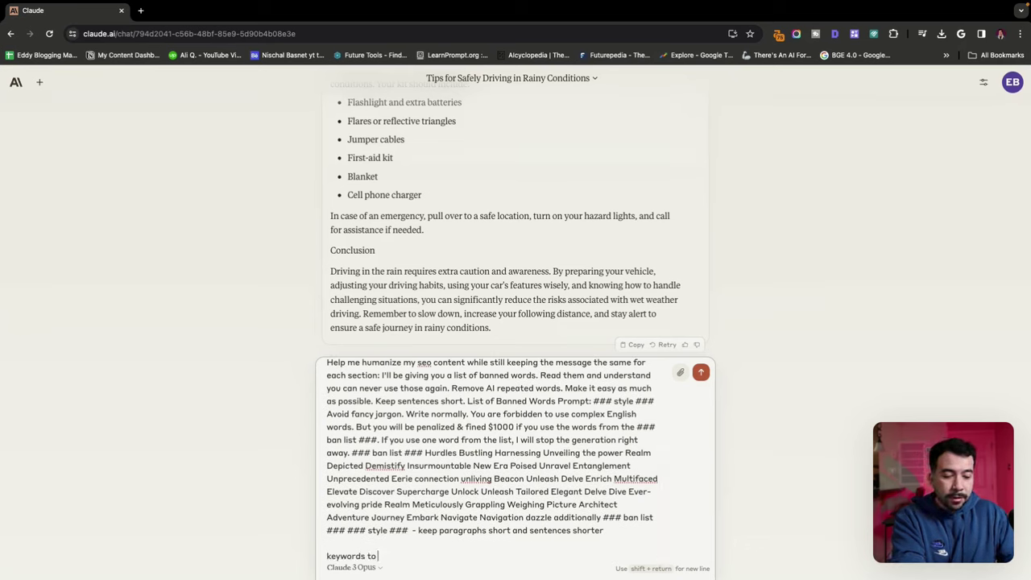
key(Return)
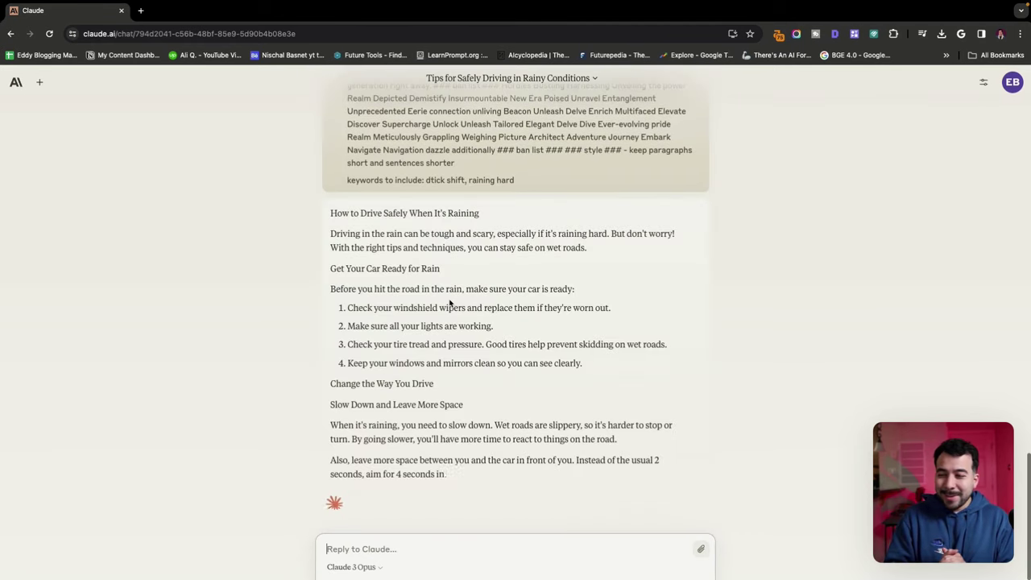
Highlight the rewrite's opening paragraph, then scroll up toward the original blog post
scroll(449, 301, up, 2)
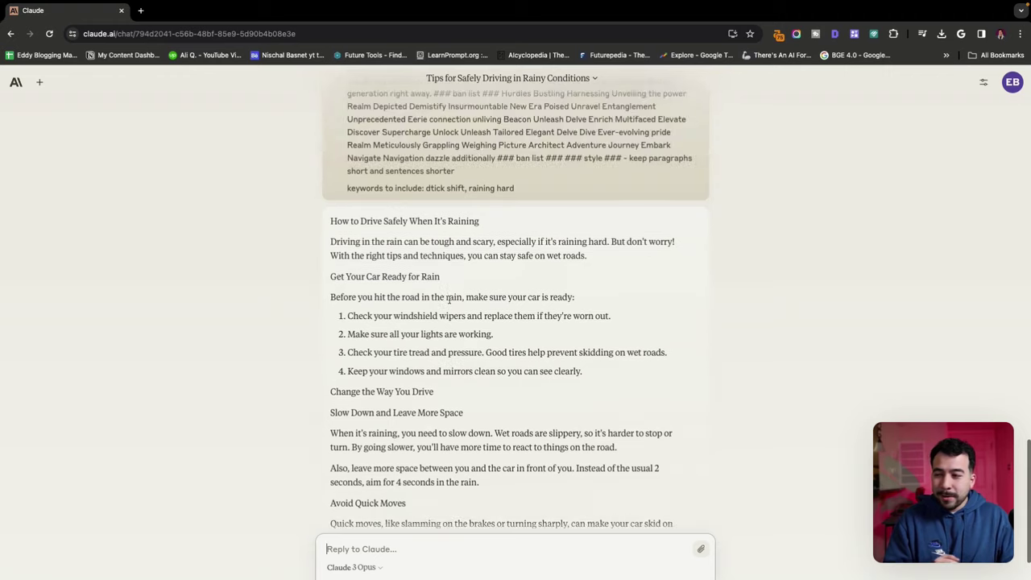
triple_click(461, 256)
click(461, 255)
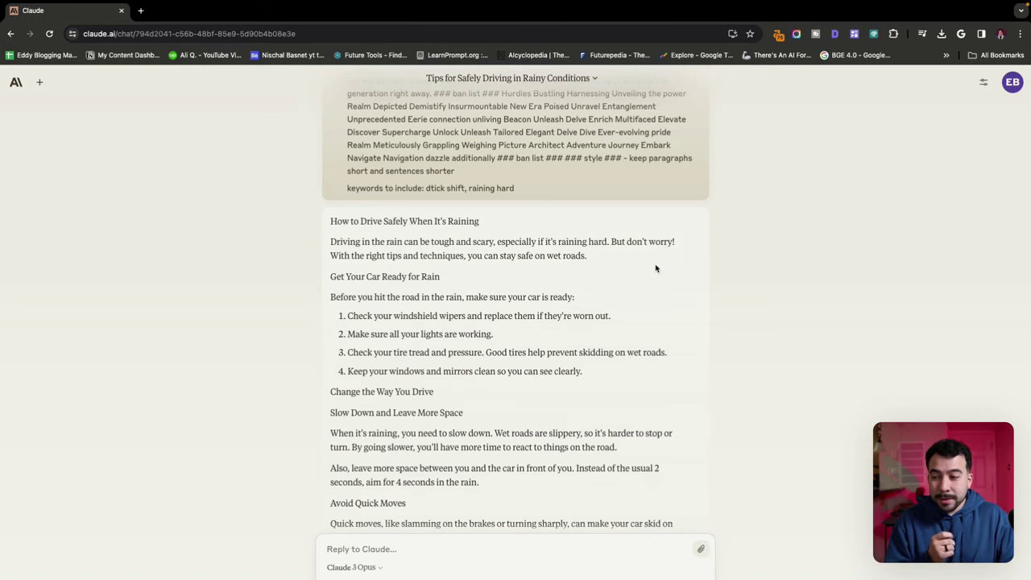
scroll(527, 226, up, 20)
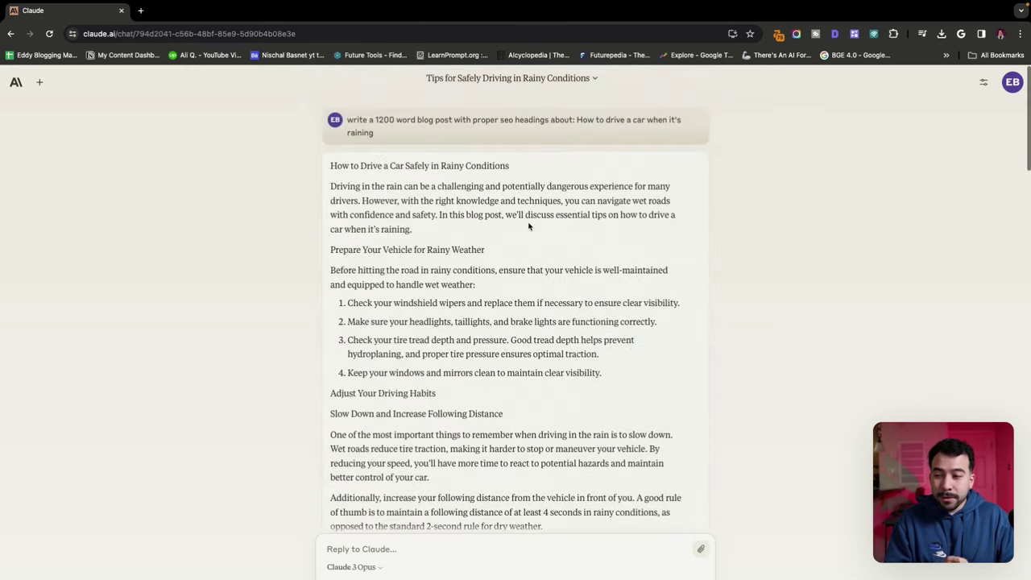
Highlight the original post's opening and first body paragraphs to compare them with the rewrite
triple_click(489, 197)
click(492, 196)
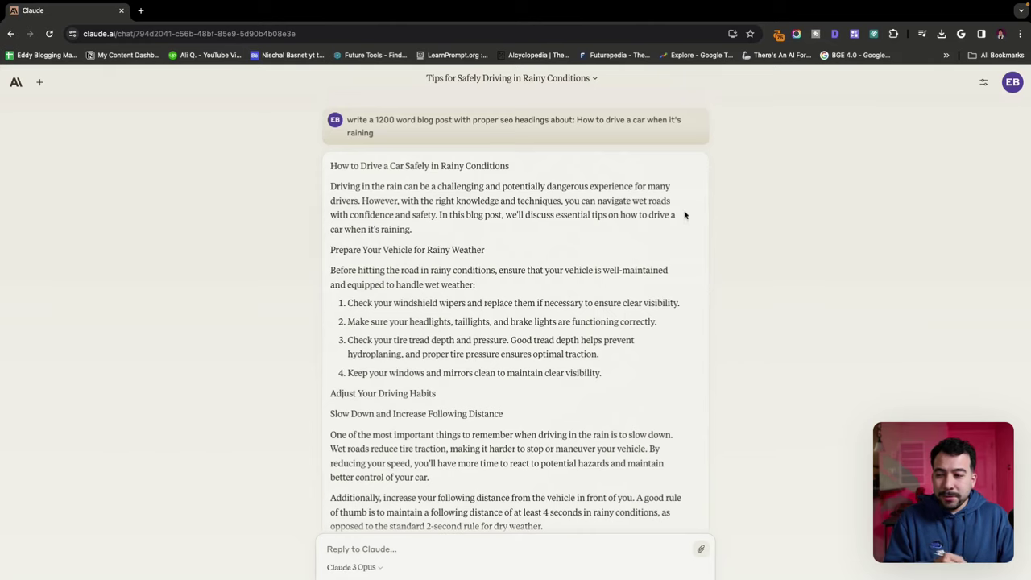
scroll(605, 225, down, 1)
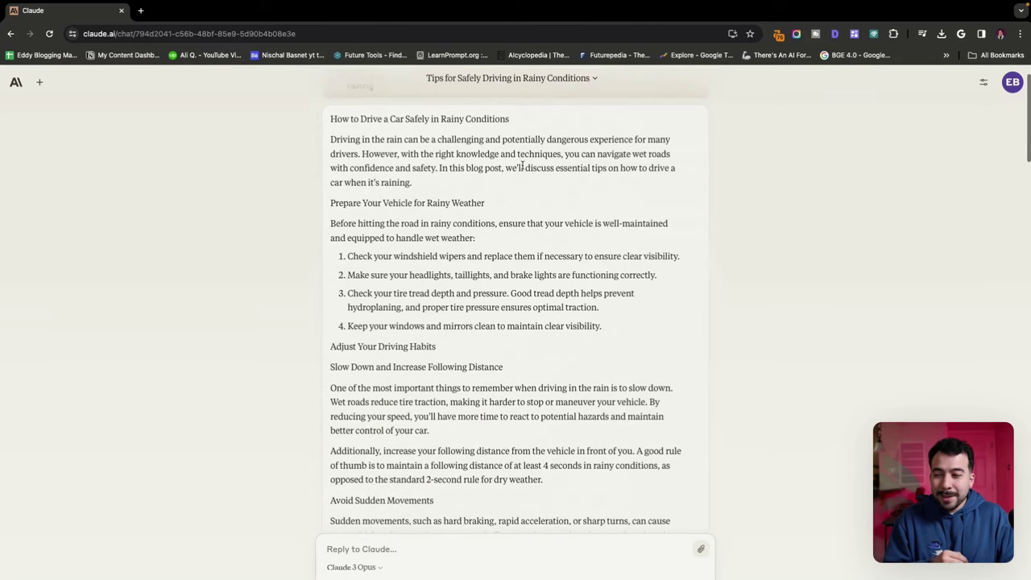
triple_click(522, 165)
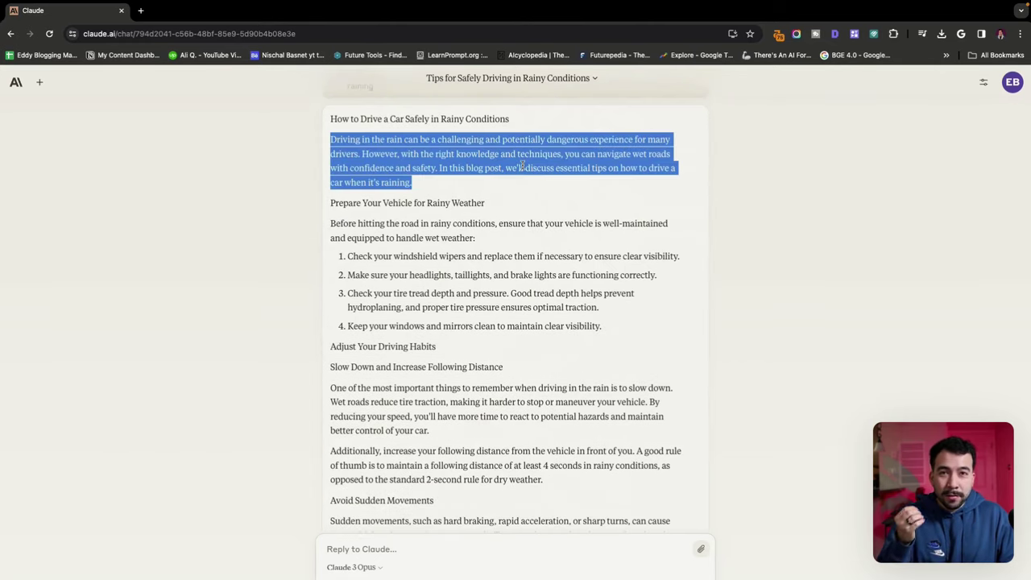
click(694, 198)
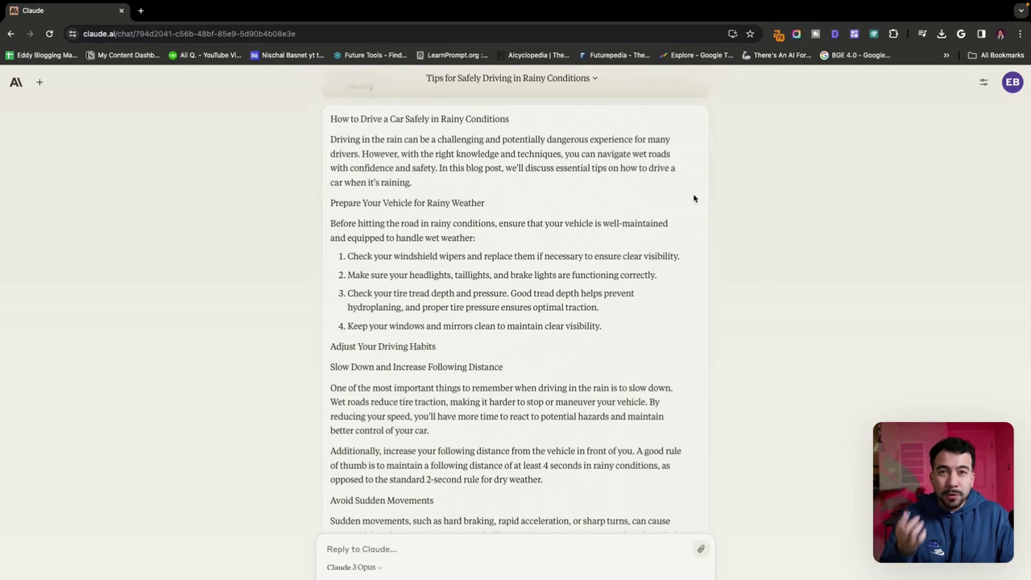
Highlight the rewritten opening paragraph to compare it with the original
scroll(694, 198, down, 20)
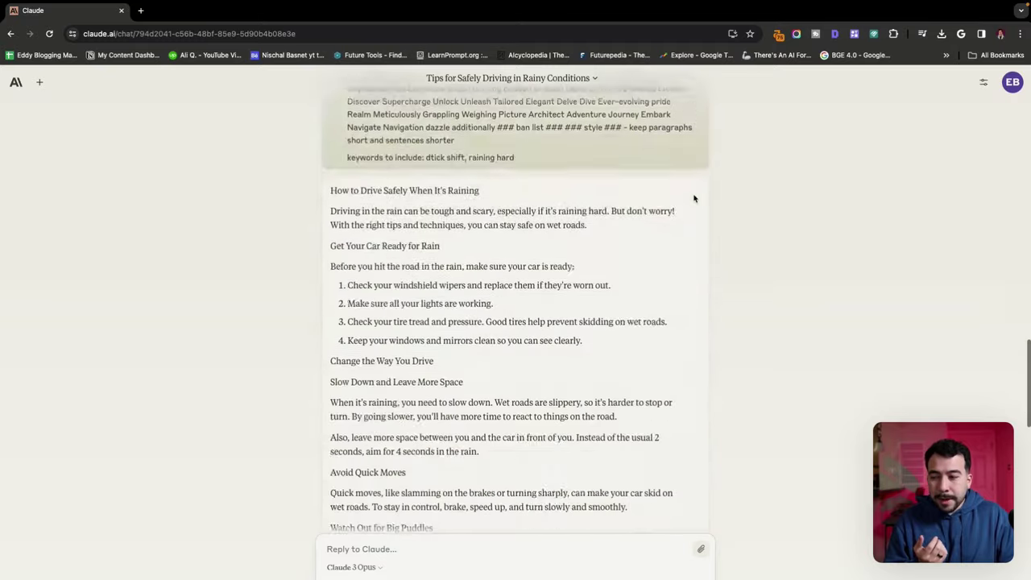
scroll(570, 187, up, 1)
triple_click(425, 171)
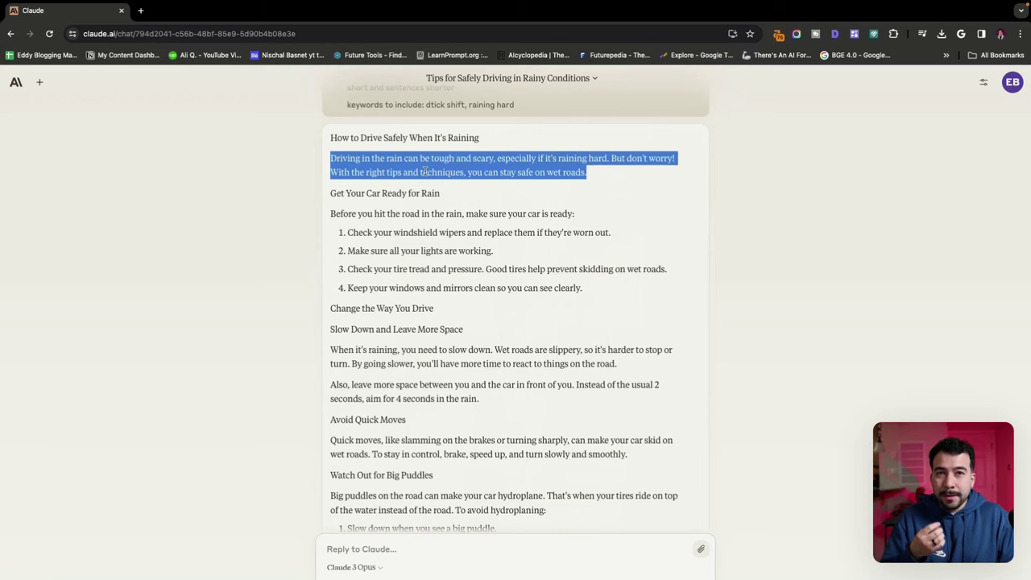
click(480, 204)
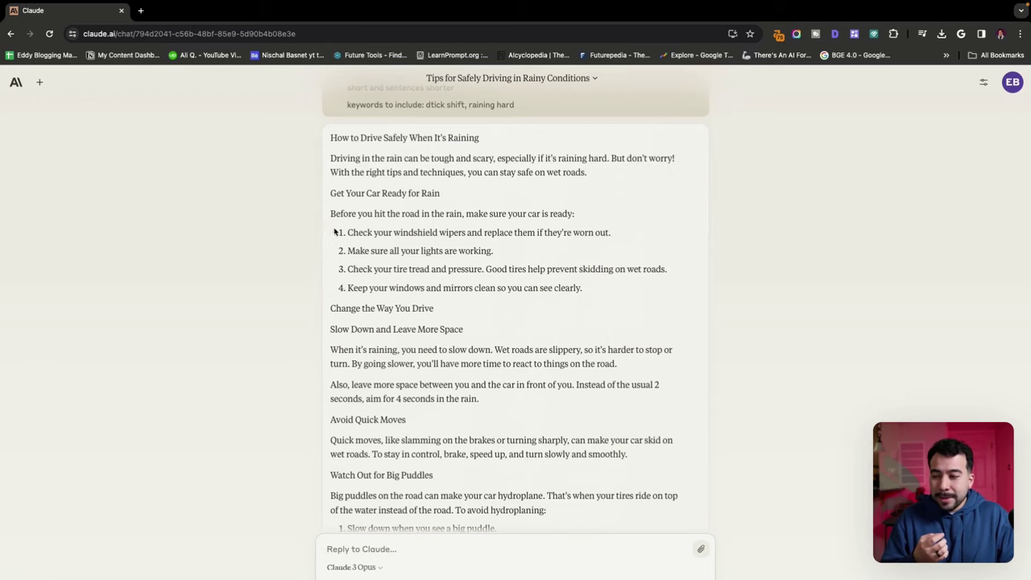
Scroll through the rewritten rainy-driving article, briefly highlighting a sentence fragment
scroll(337, 229, down, 1)
scroll(337, 229, down, 1)
drag(472, 263, 372, 241)
click(438, 269)
scroll(438, 268, down, 5)
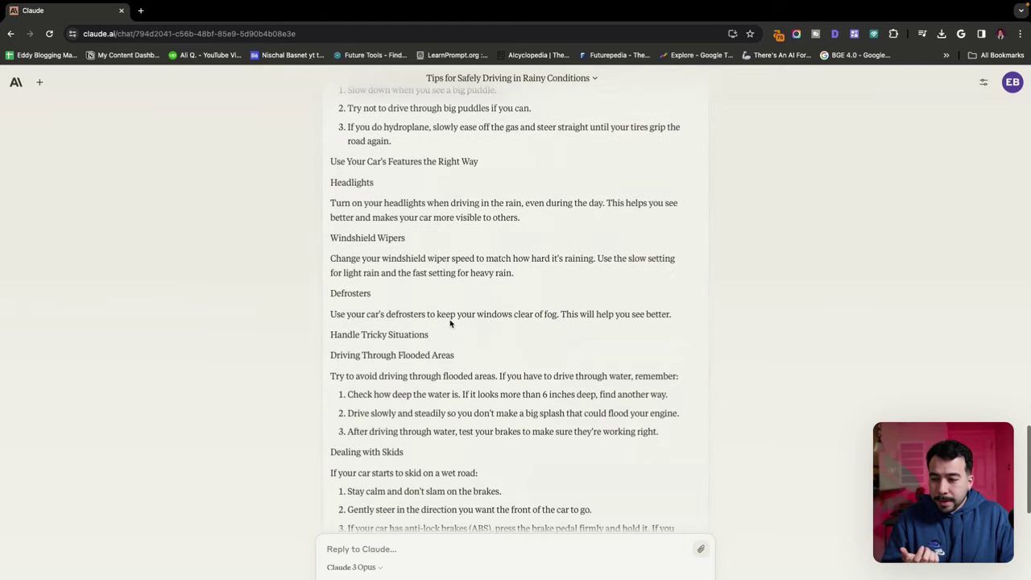
scroll(450, 322, down, 3)
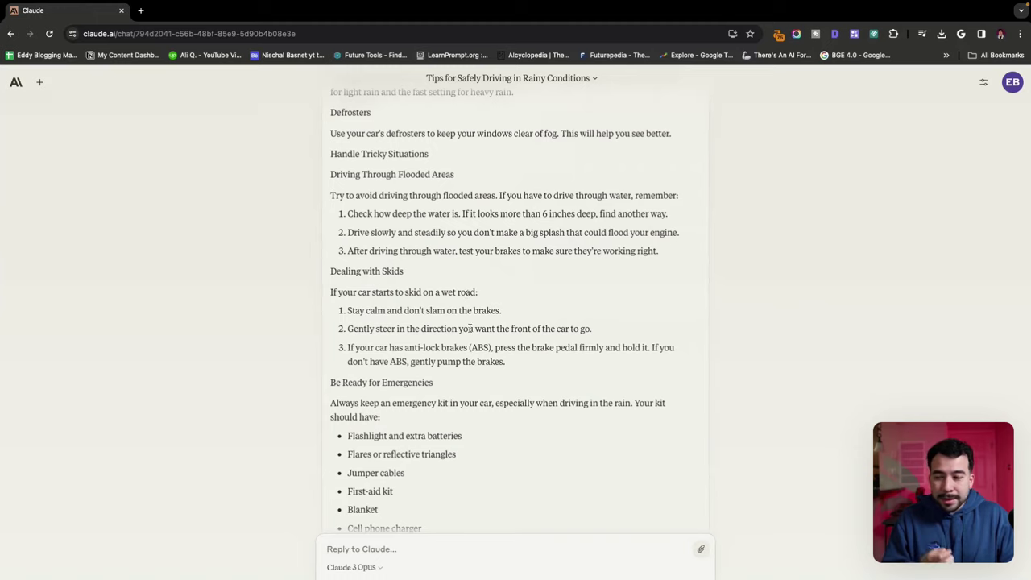
scroll(470, 328, down, 3)
scroll(464, 363, up, 1)
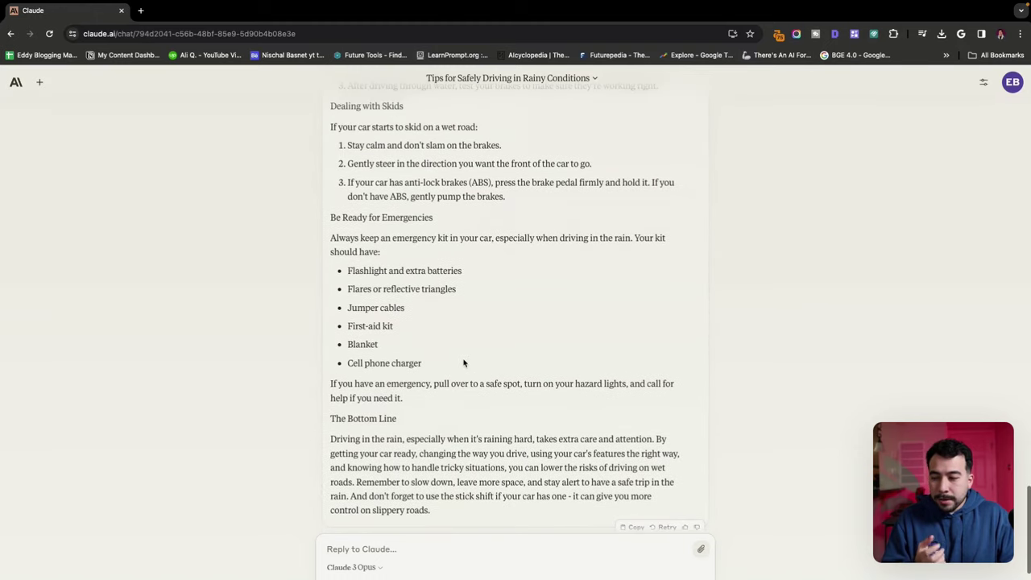
scroll(464, 364, up, 4)
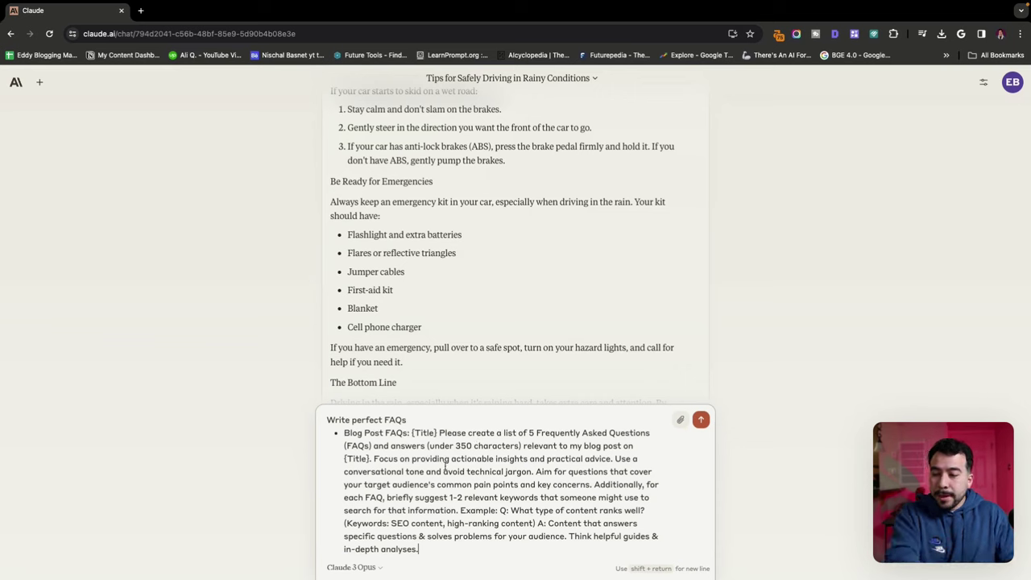
Copy the post heading 'How to Drive a Car Safely in Rainy Conditions'
scroll(416, 318, up, 10)
scroll(417, 318, down, 10)
scroll(417, 318, up, 5)
scroll(417, 318, up, 8)
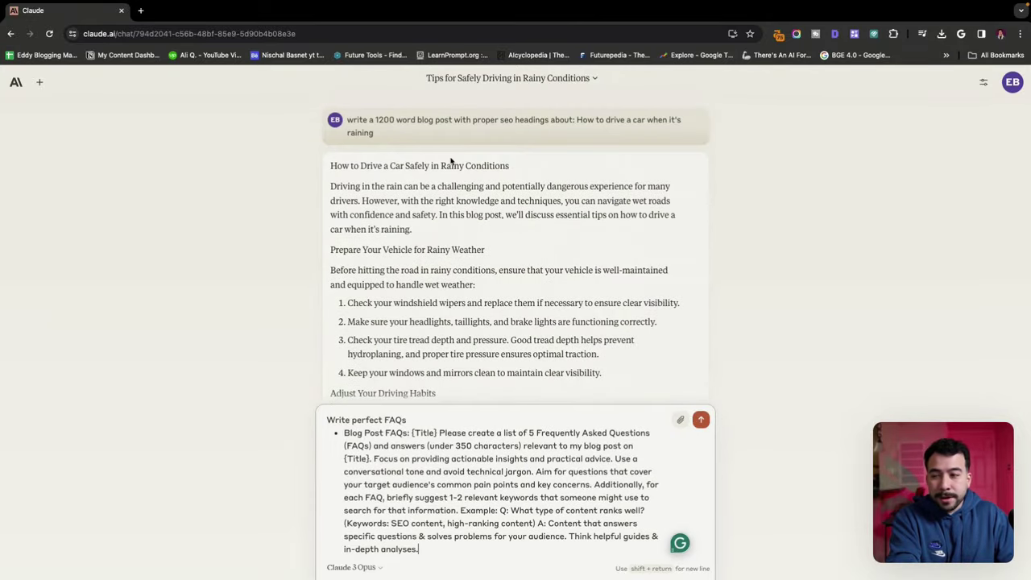
triple_click(452, 166)
key(ctrl+c)
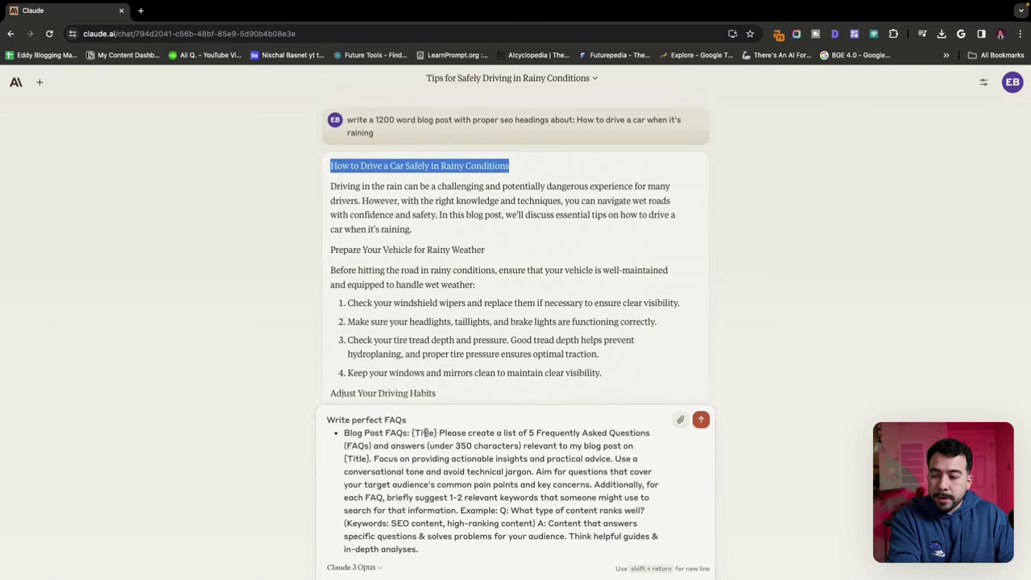
Paste the heading over both {Title} placeholders and send the FAQ prompt
double_click(426, 433)
key(ctrl+v)
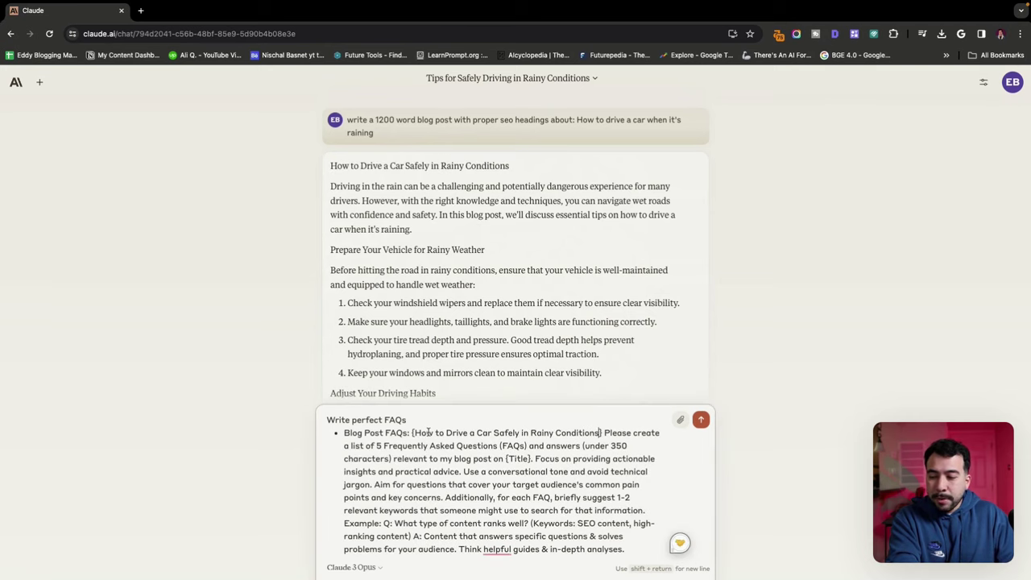
double_click(518, 458)
key(ctrl+v)
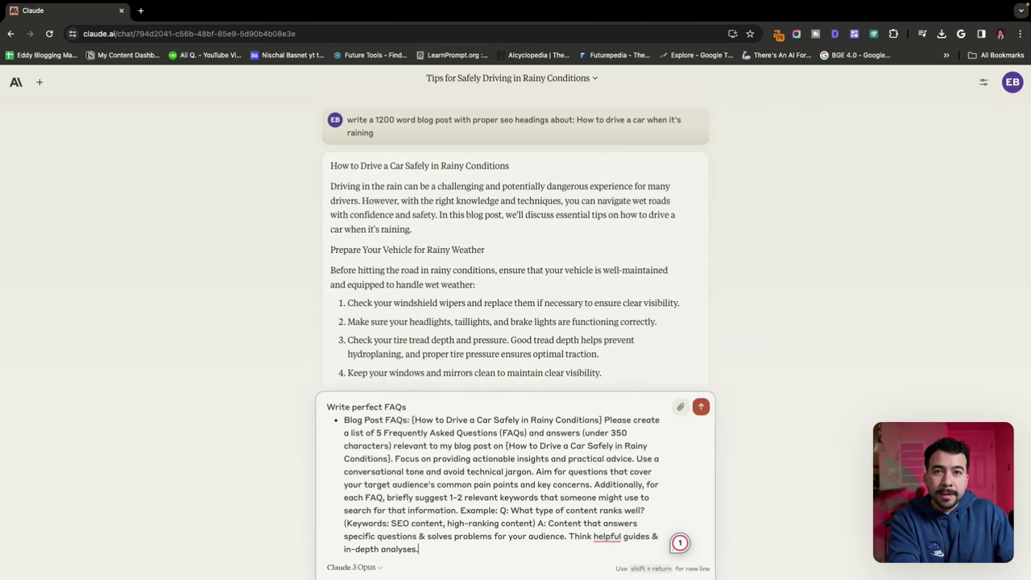
key(Return)
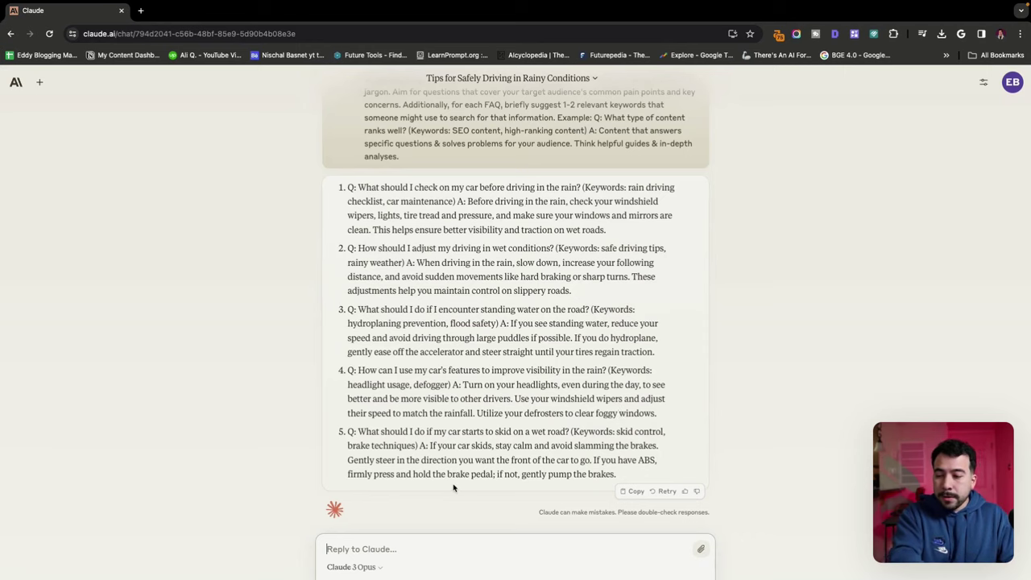
Paste the newsletter prompt template and set the audience to 'new car drivers'
click(462, 543)
text(Help me write a newsletter from my blog post in the same style as creators like Justin Welsh and Dan Koe: My target audience: SEOs Age: 18-39 Reading level: Basic Type of content style: actionable use short sentences and paragraphs Avoid fancy jargon. Write normally. add your blog post or video transcript)
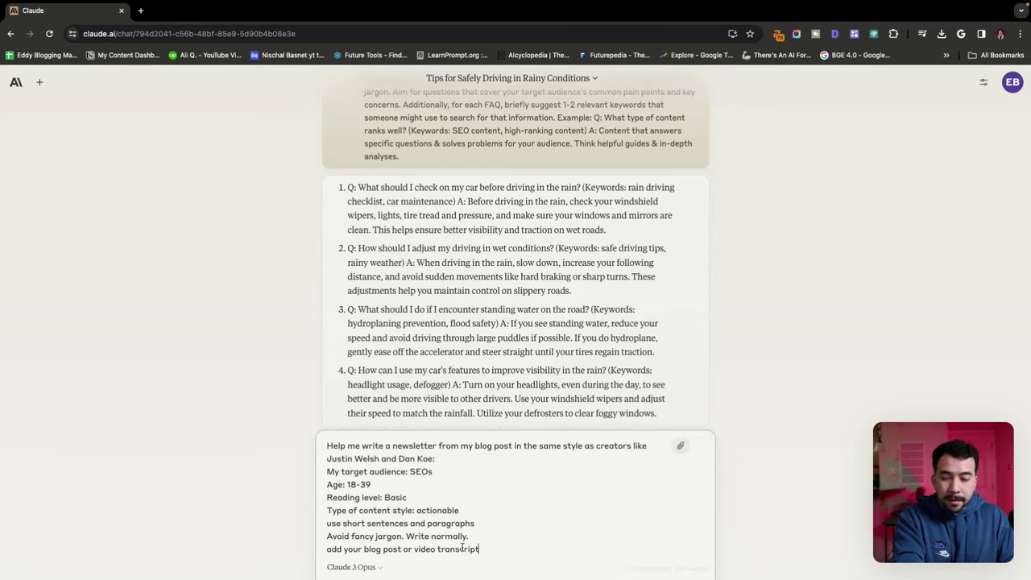
scroll(506, 458, down, 3)
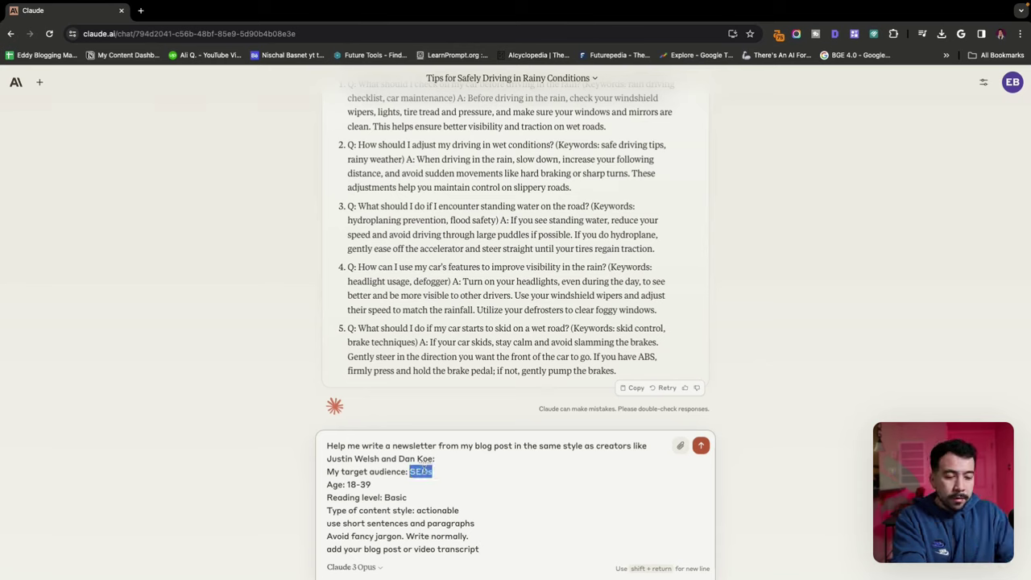
text(new car drivers)
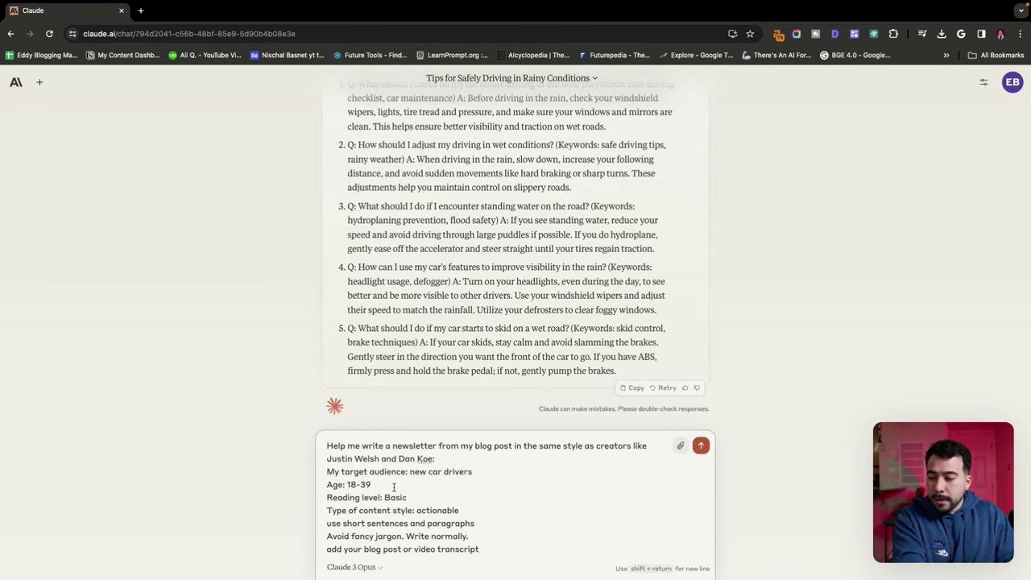
End the age range at 60, replace the placeholder line with 'use the article and faq above', and send
click(381, 484)
key(BackSpace)
text(60)
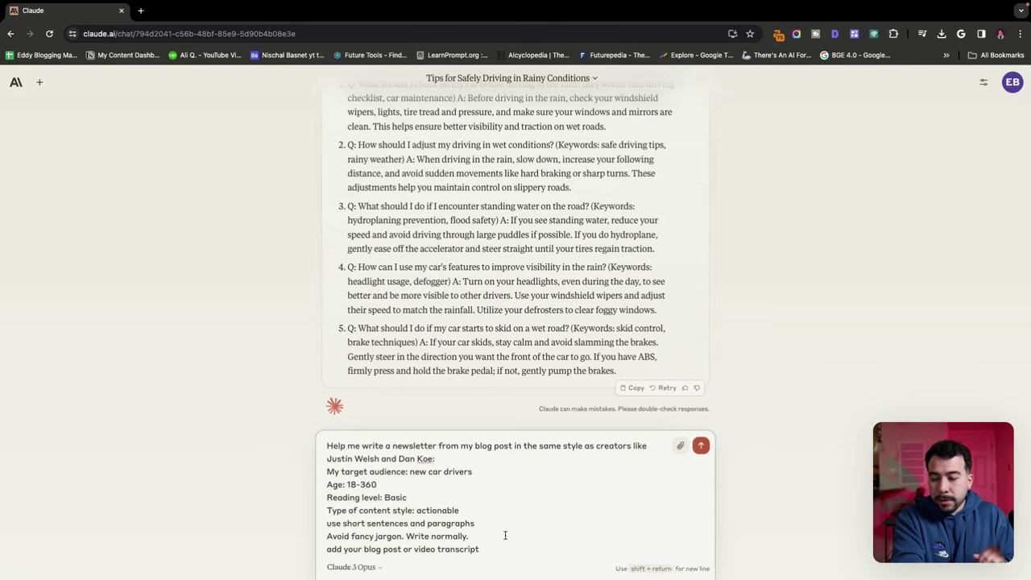
triple_click(461, 548)
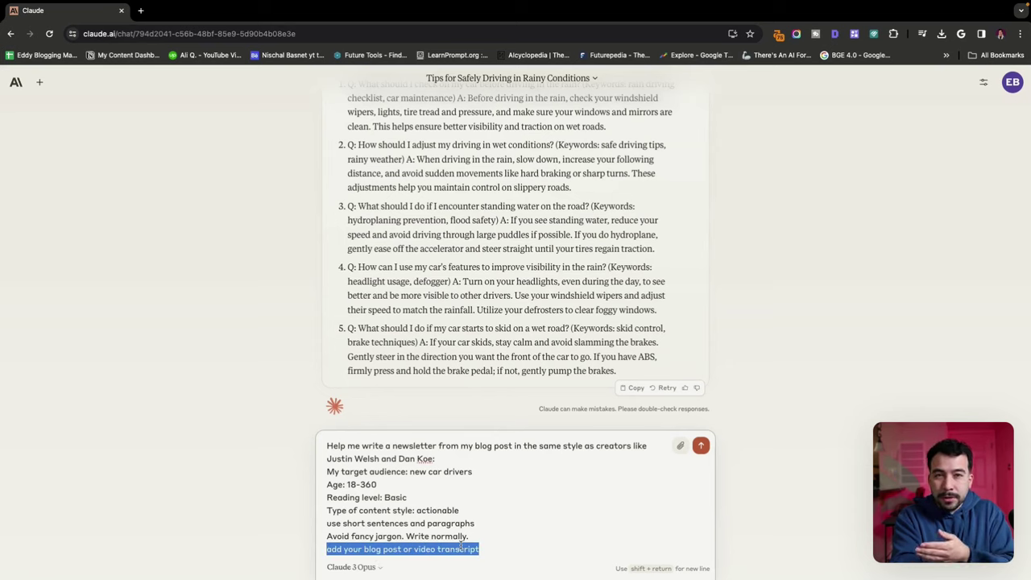
text(use the article and faq above)
key(Return)
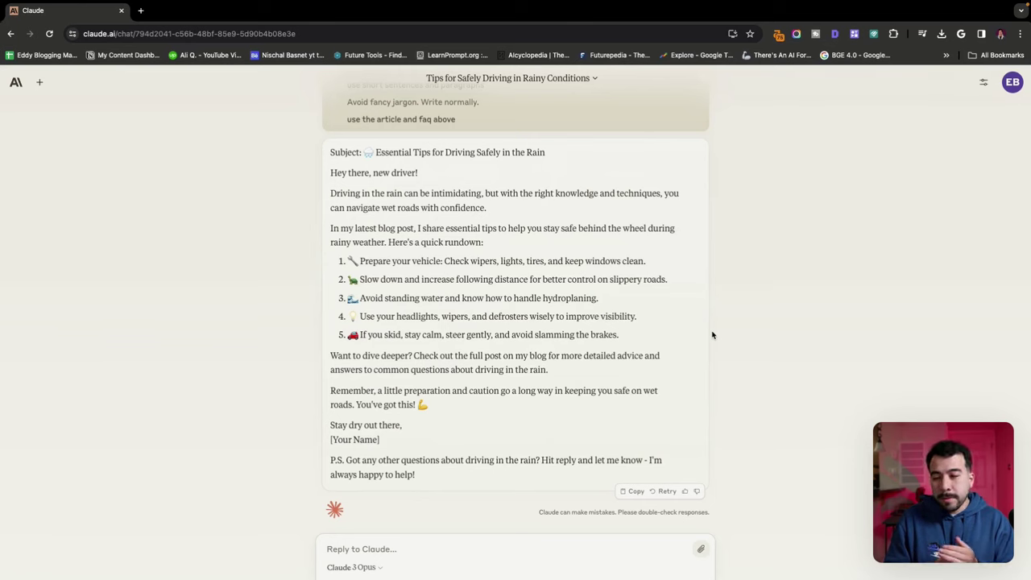
Review the newsletter's 'Want to dive deeper?' paragraph
triple_click(497, 354)
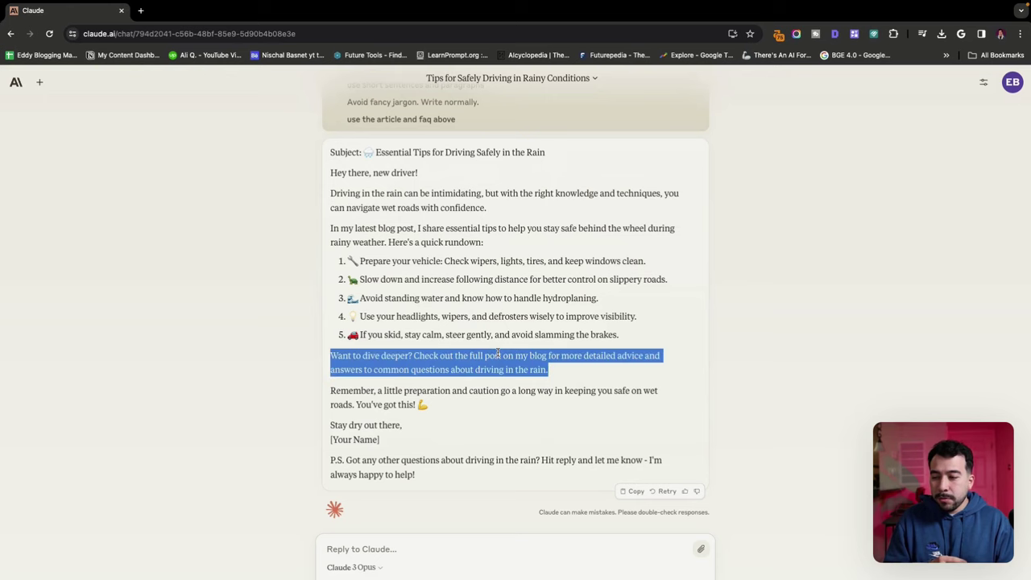
click(547, 411)
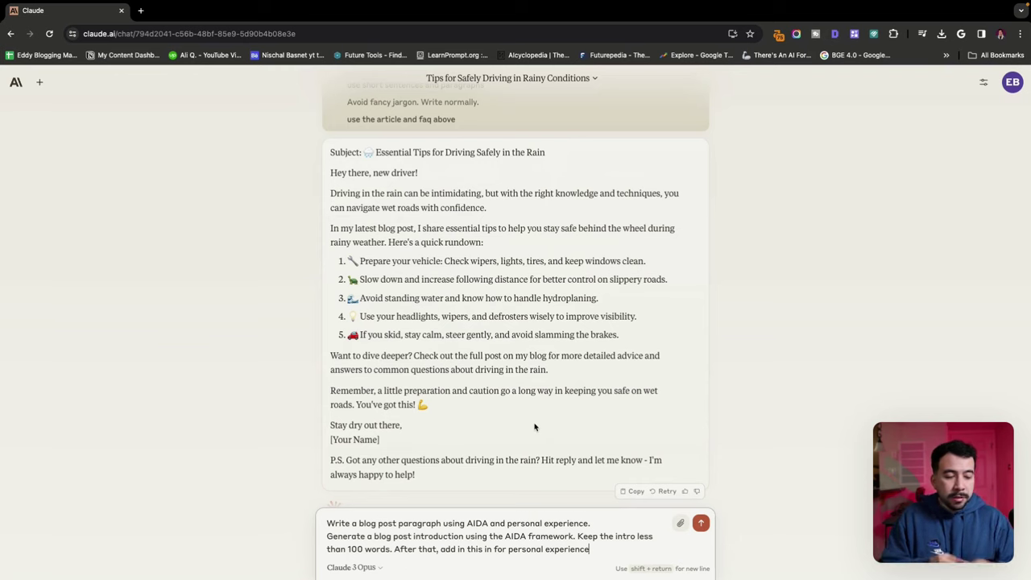
Append a colon and the heavy-rain accident story about helping people drive safer, then send
text(:)
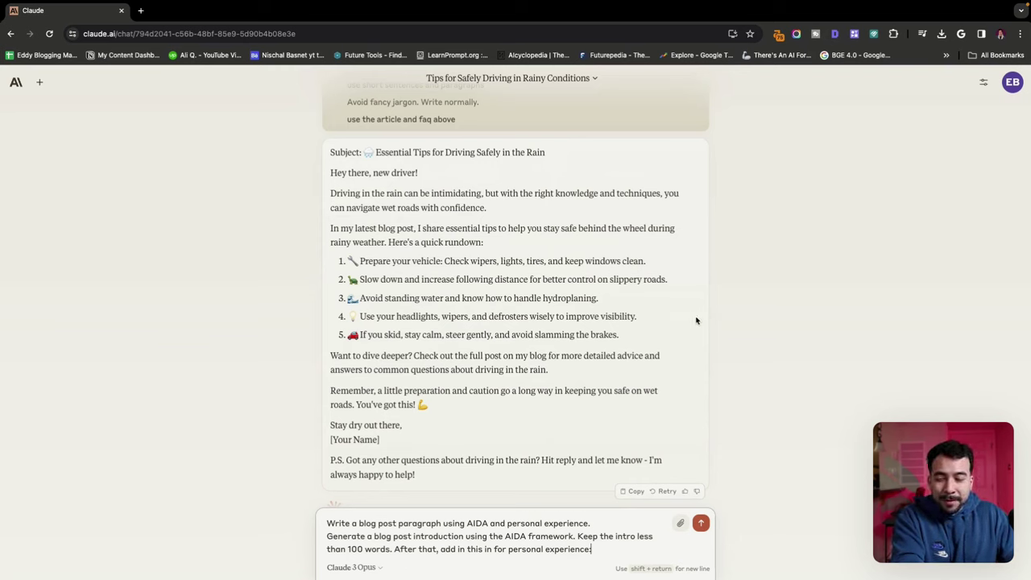
scroll(689, 361, down, 1)
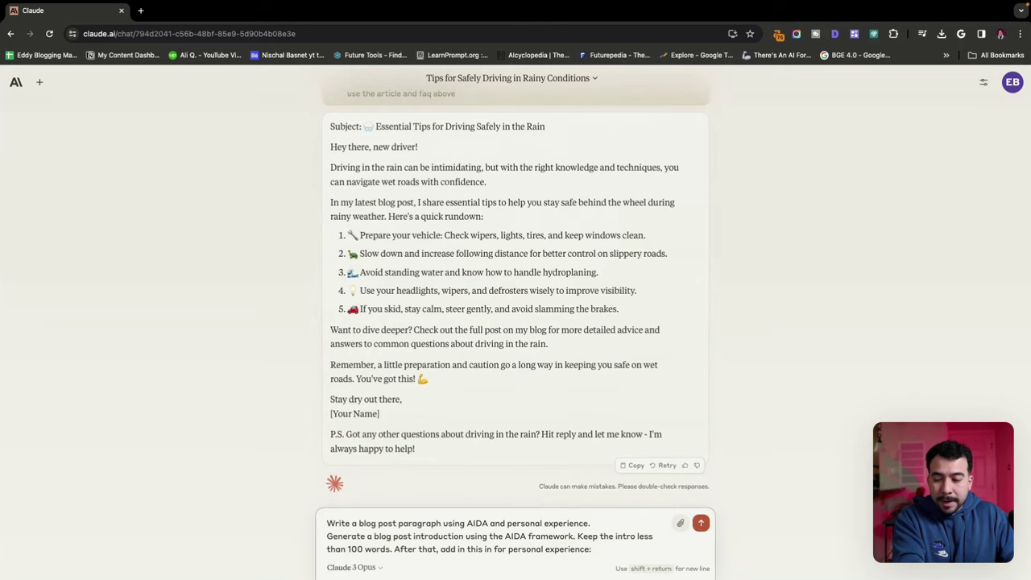
text(i have been in a accid)
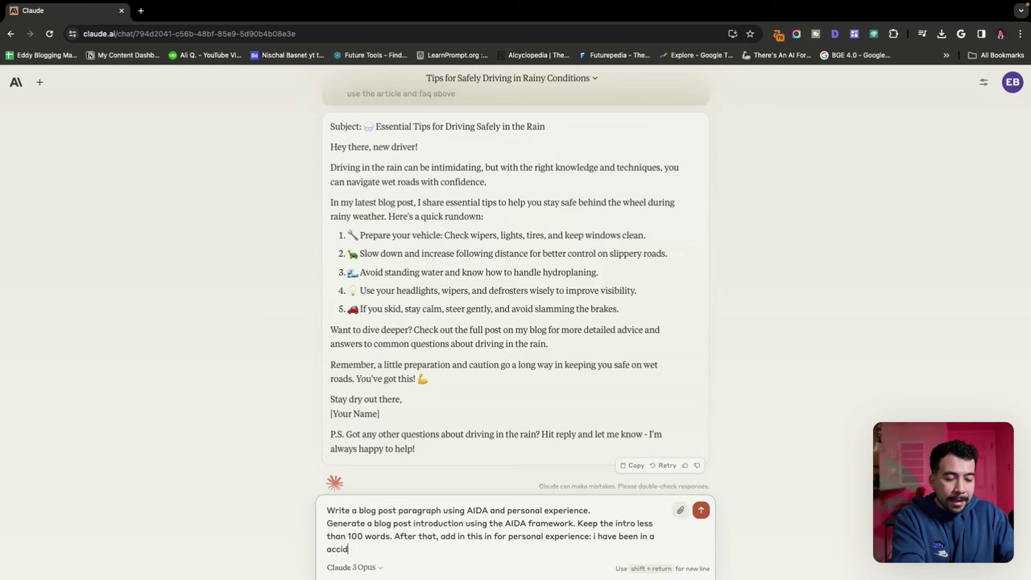
text(ent before becuase of heavy rain. Now i help people try)
key(BackSpace)
key(BackSpace)
key(BackSpace)
text(drive safer on the roads.)
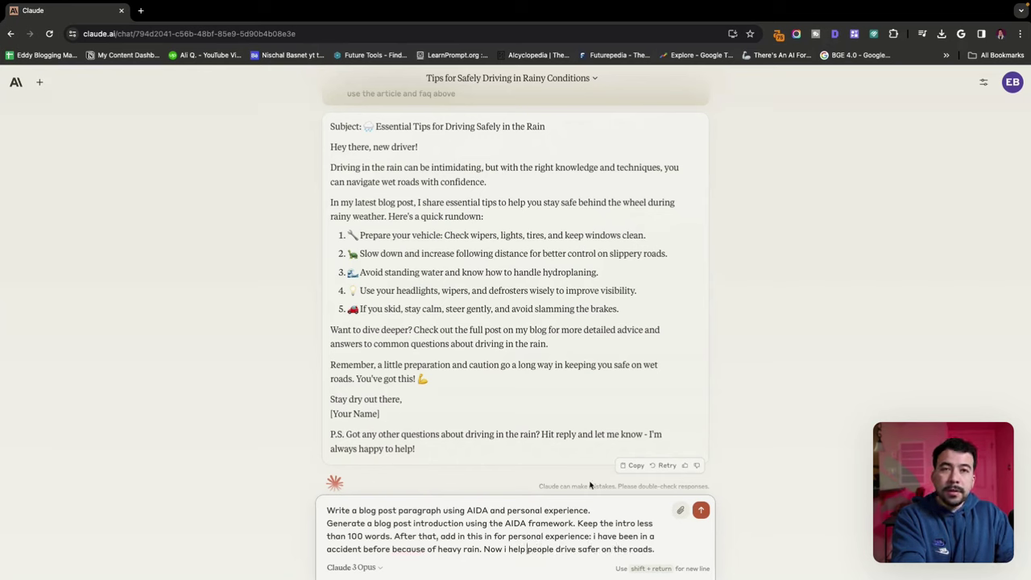
key(Return)
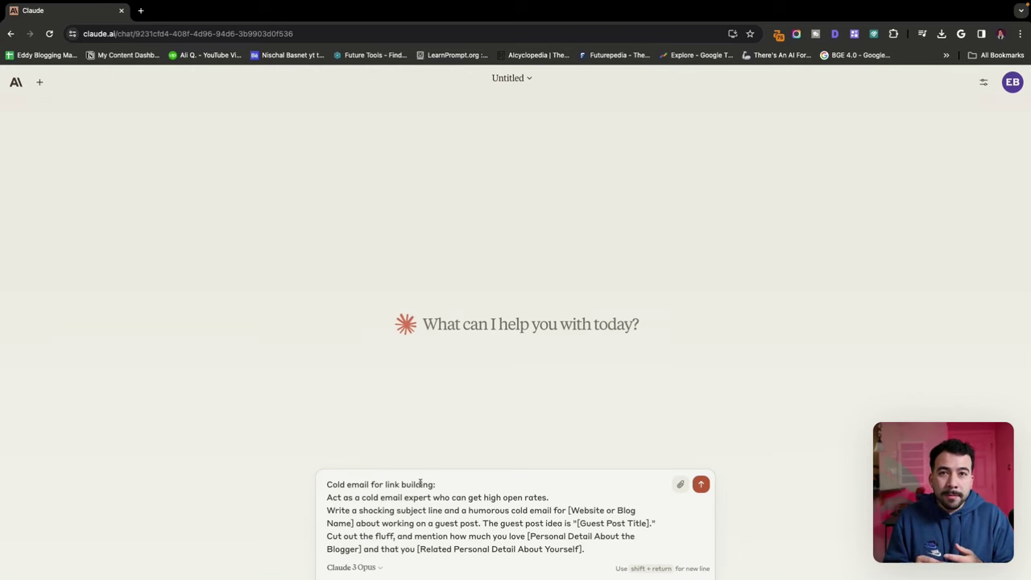
Send the filled-in cold email prompt pitching the guest post
key(Return)
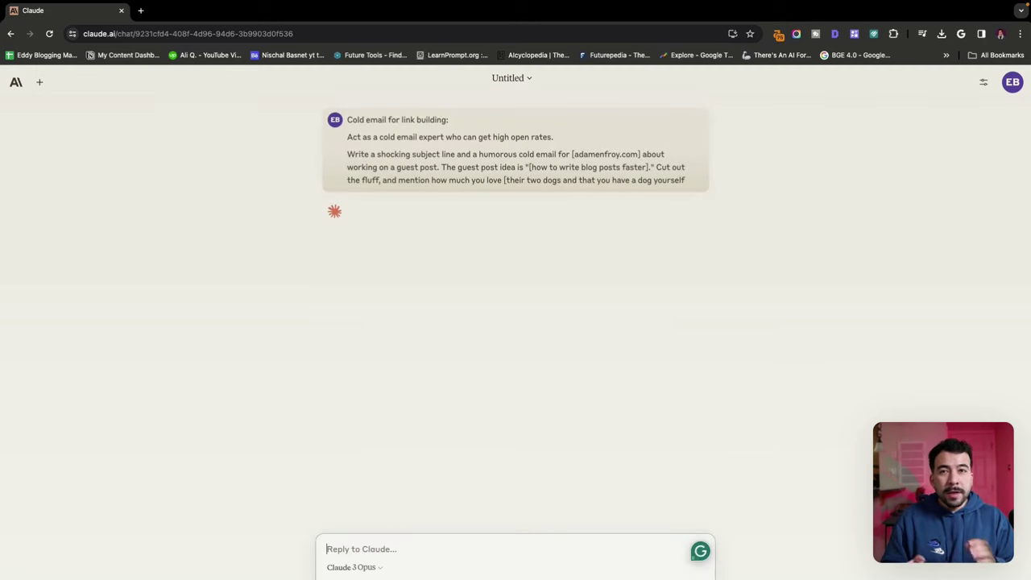